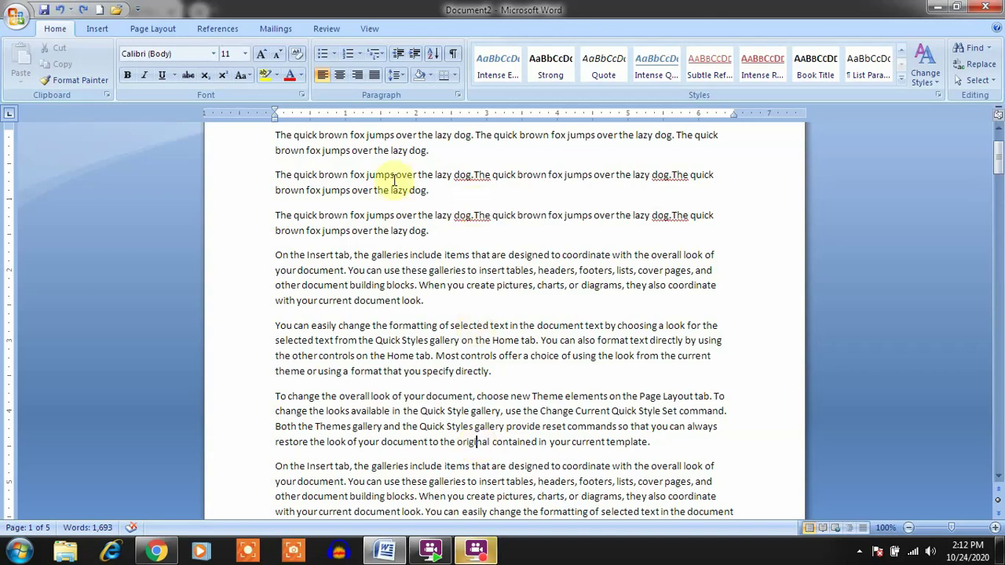
Browse the Page Layout and References tabs, then return to the Home tab.
{"action": "left_click", "coordinate": [174, 31]}
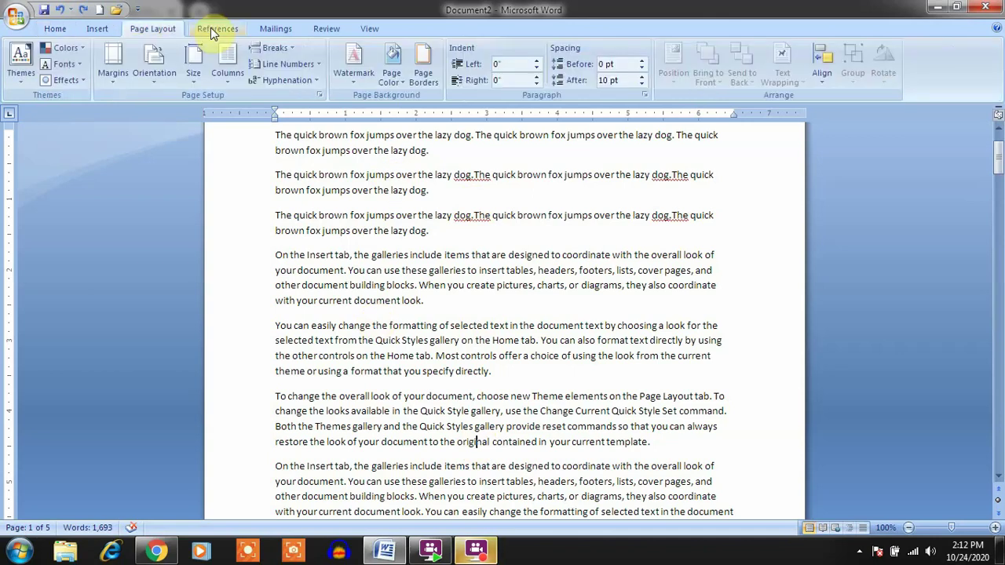
{"action": "left_click", "coordinate": [210, 31]}
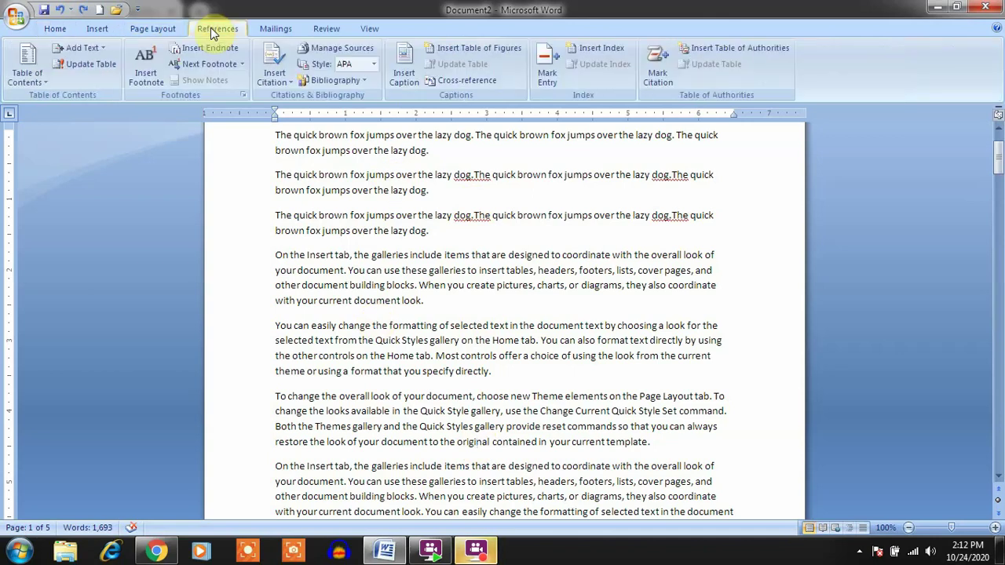
{"action": "left_click", "coordinate": [55, 30]}
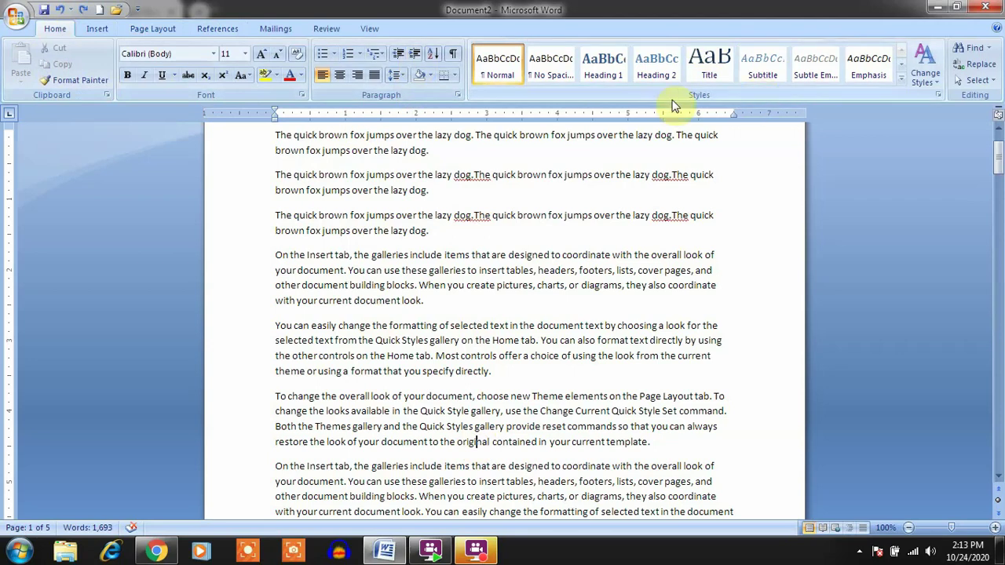
Search the document for 'fox' and locate its first occurrence.
{"action": "left_click", "coordinate": [978, 52]}
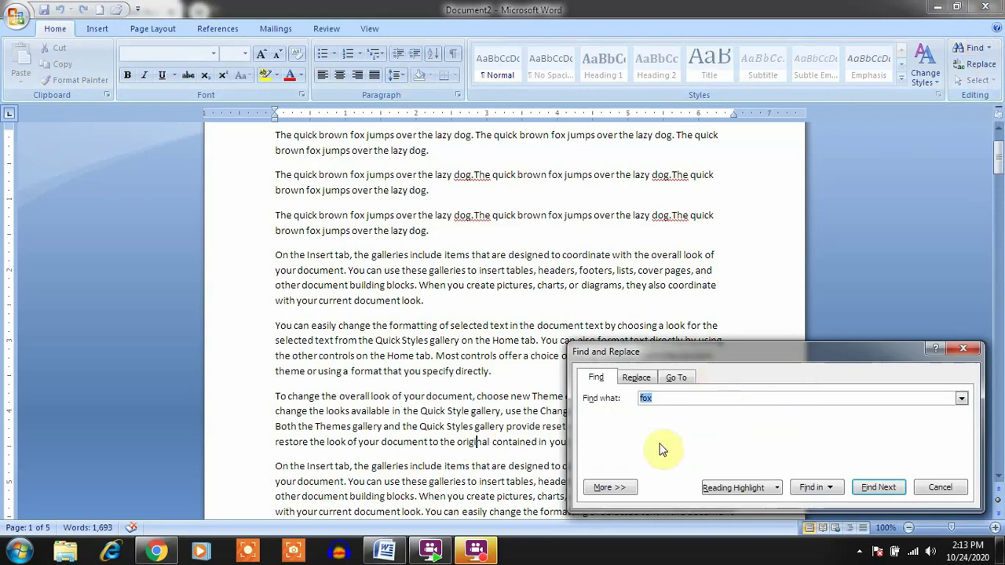
{"action": "left_click_drag", "start_coordinate": [853, 353], "coordinate": [638, 243]}
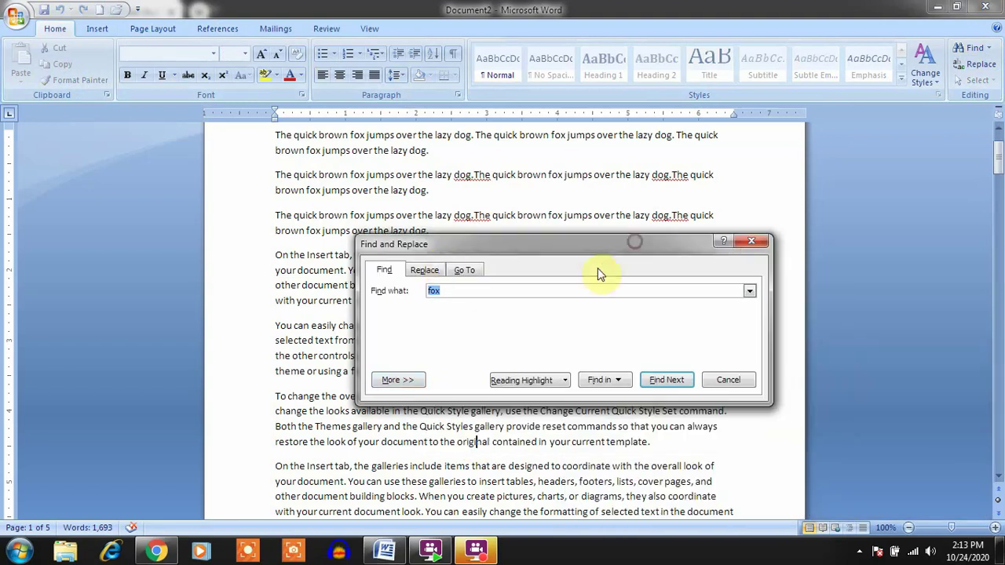
{"action": "left_click", "coordinate": [449, 291]}
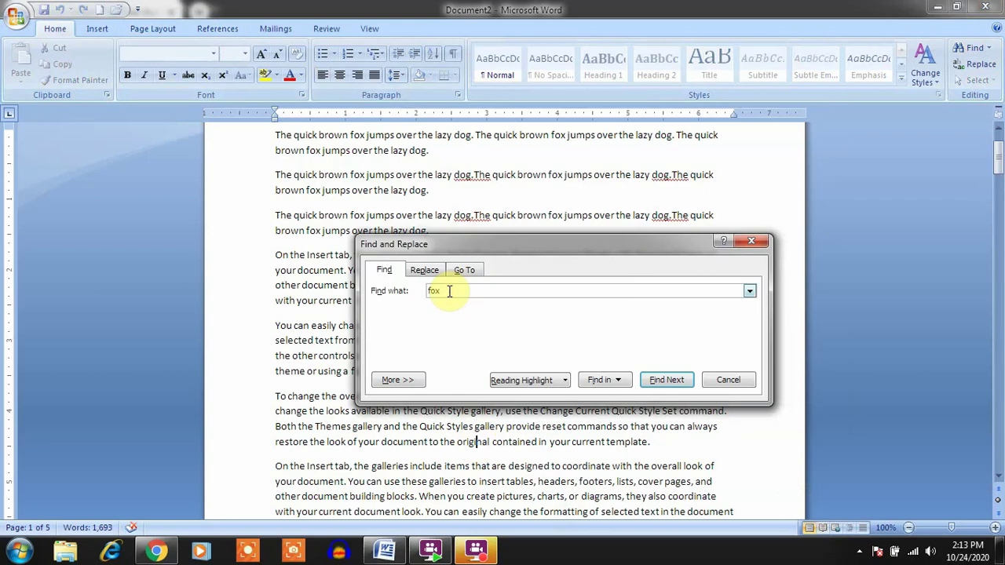
{"action": "key", "text": "BackSpace"}
{"action": "key", "text": "BackSpace"}
{"action": "key", "text": "BackSpace"}
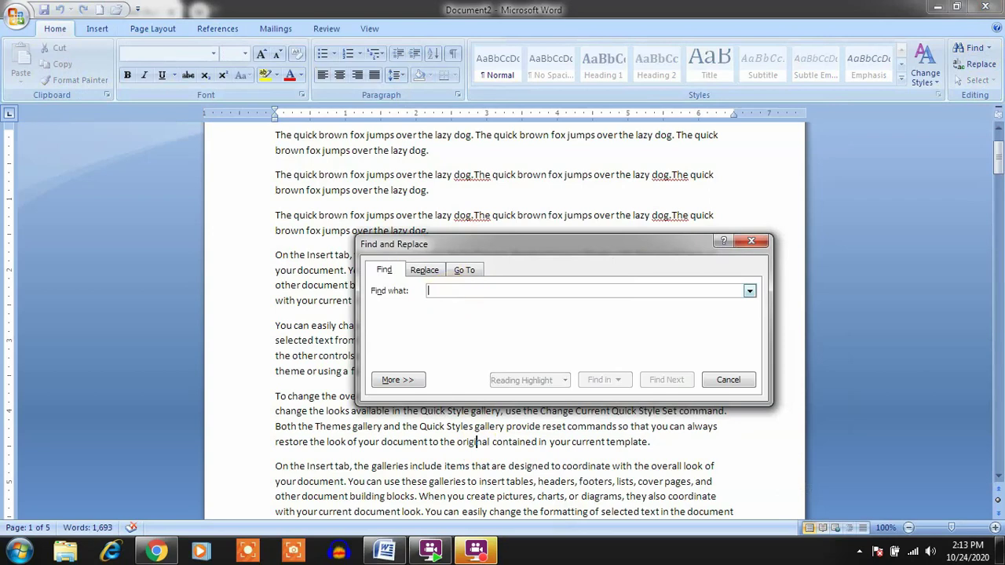
{"action": "type", "text": "fox"}
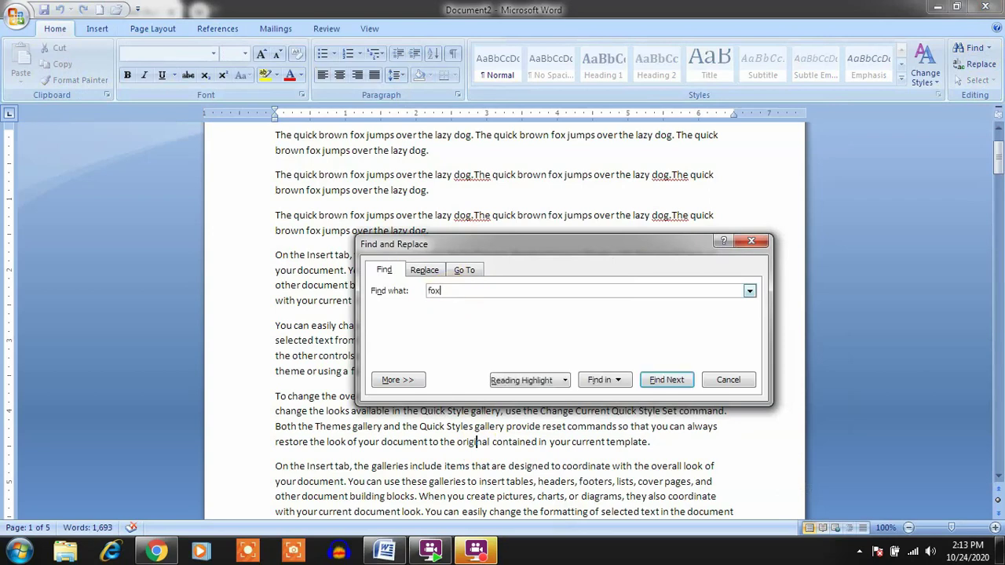
{"action": "left_click", "coordinate": [666, 380]}
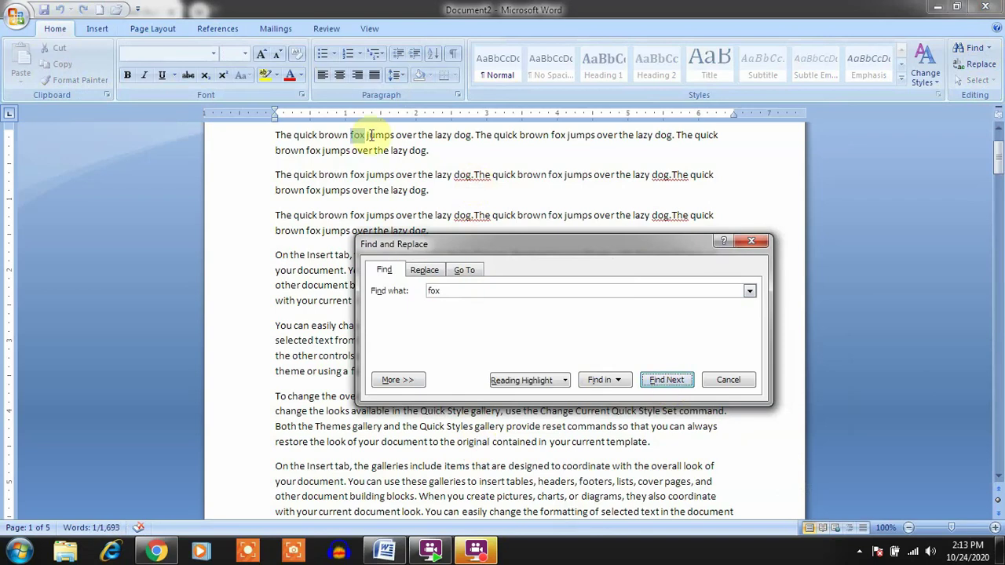
Step through each remaining 'fox' match until the search finishes, then dismiss the notice.
{"action": "left_click_drag", "start_coordinate": [506, 252], "coordinate": [639, 229]}
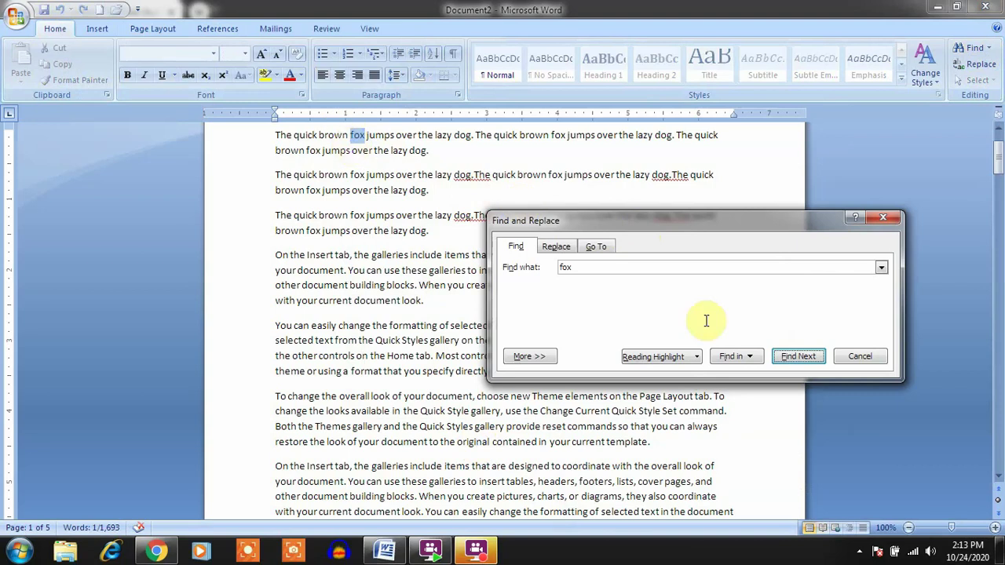
{"action": "left_click", "coordinate": [798, 357]}
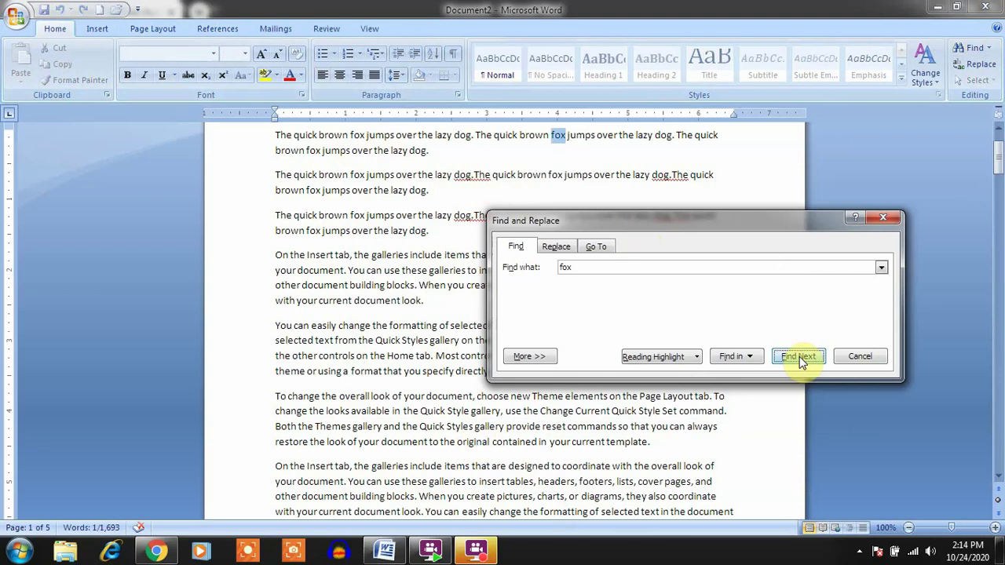
{"action": "left_click", "coordinate": [798, 357]}
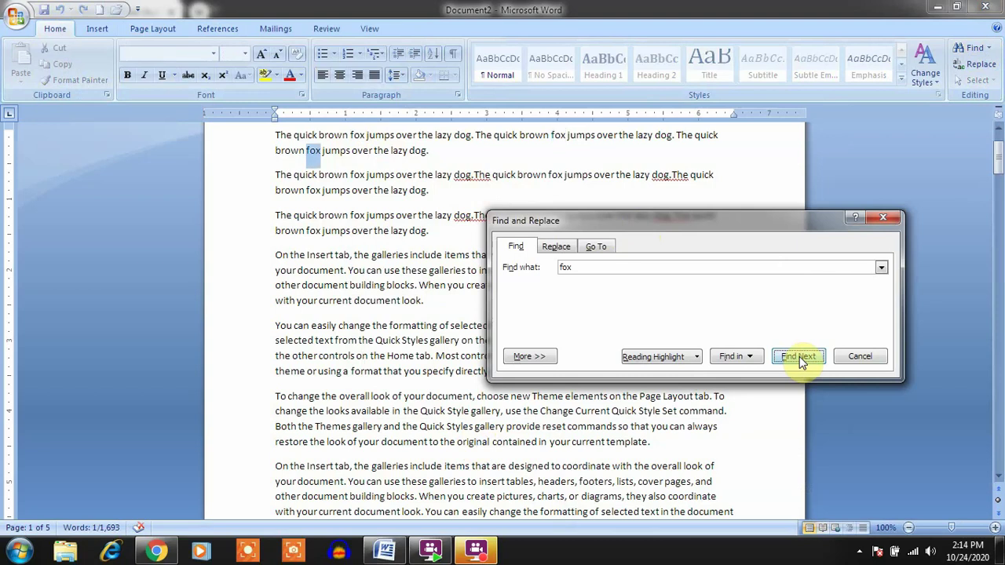
{"action": "left_click", "coordinate": [797, 354]}
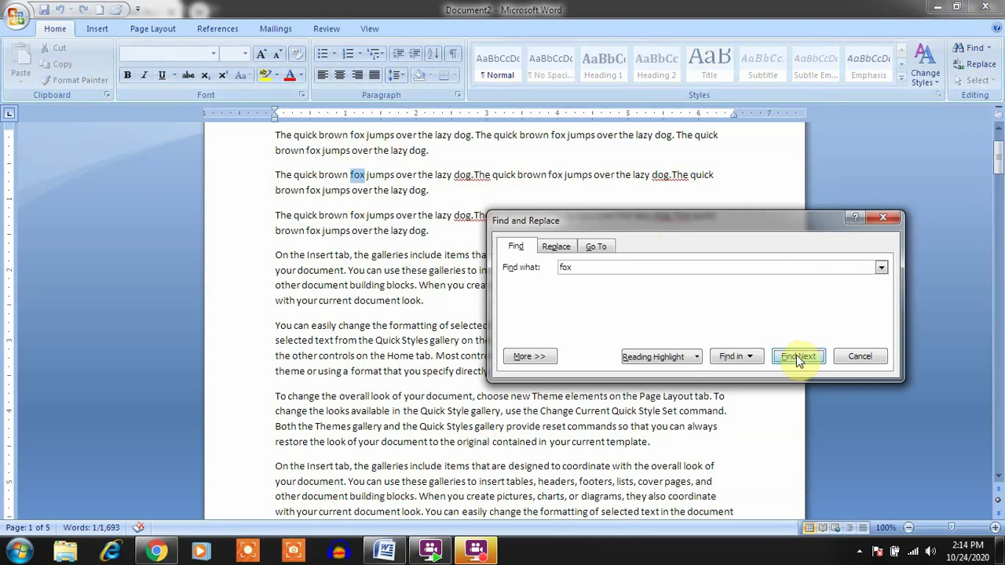
{"action": "left_click", "coordinate": [798, 357]}
{"action": "left_click", "coordinate": [796, 358]}
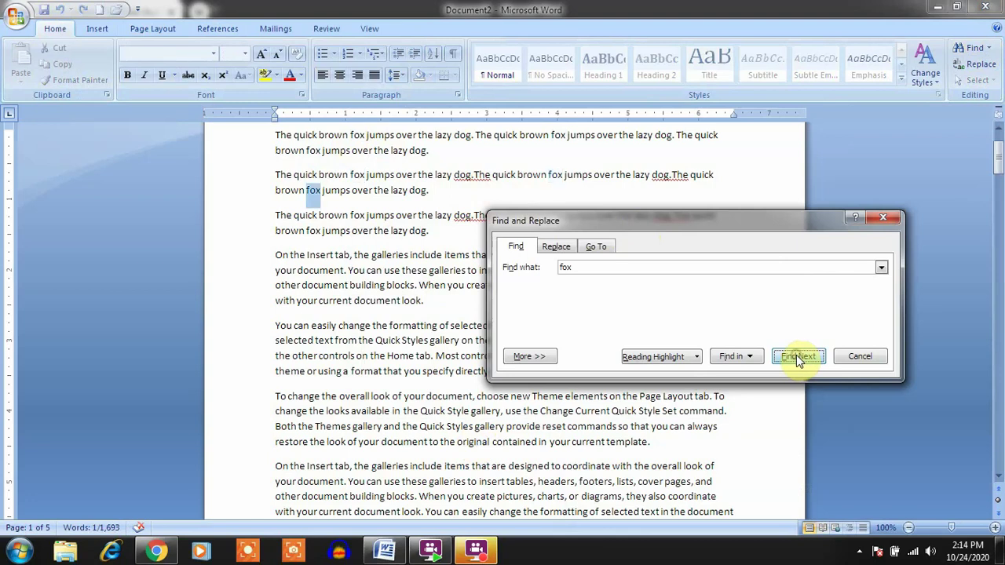
{"action": "left_click", "coordinate": [798, 357]}
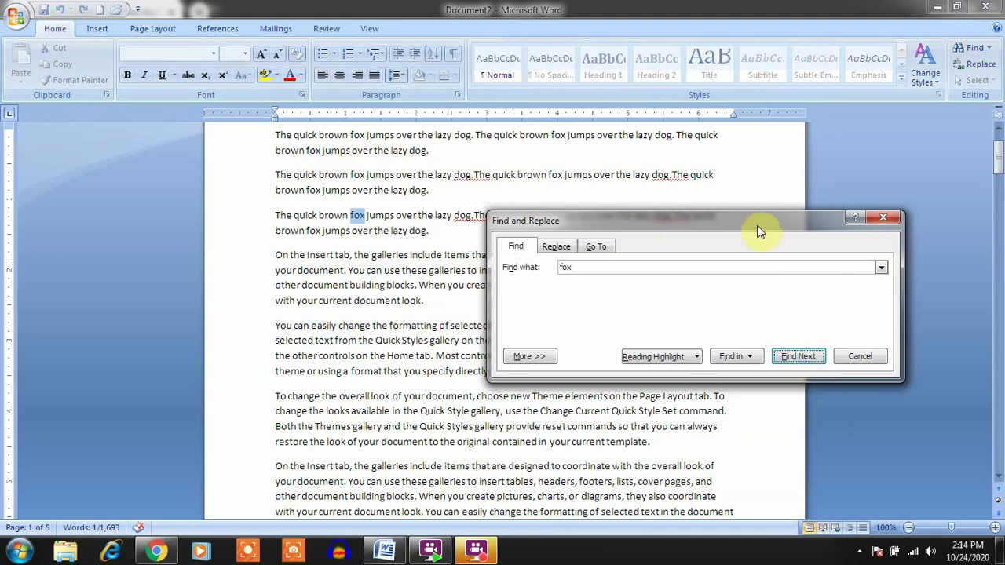
{"action": "left_click_drag", "start_coordinate": [757, 223], "coordinate": [759, 289]}
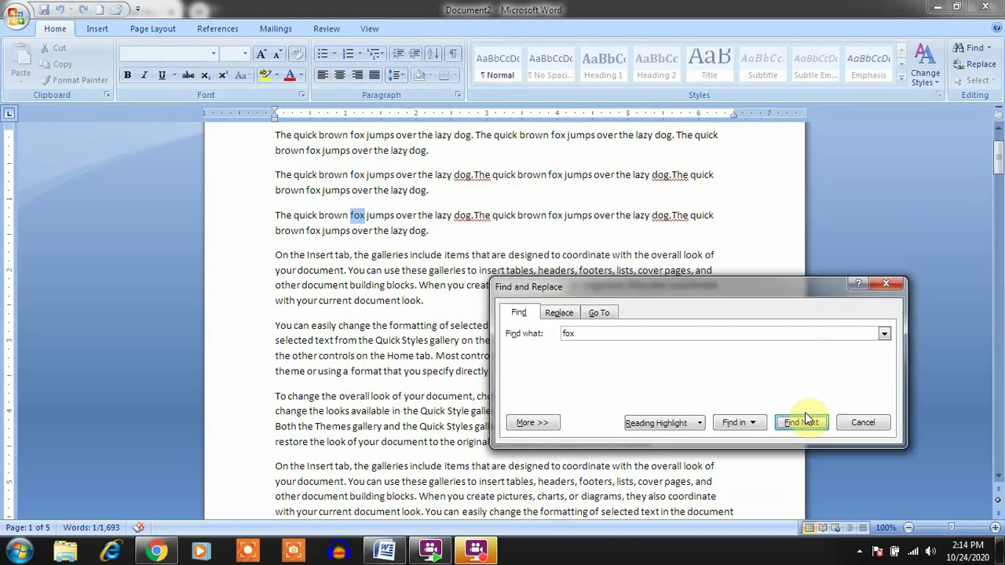
{"action": "left_click", "coordinate": [804, 424]}
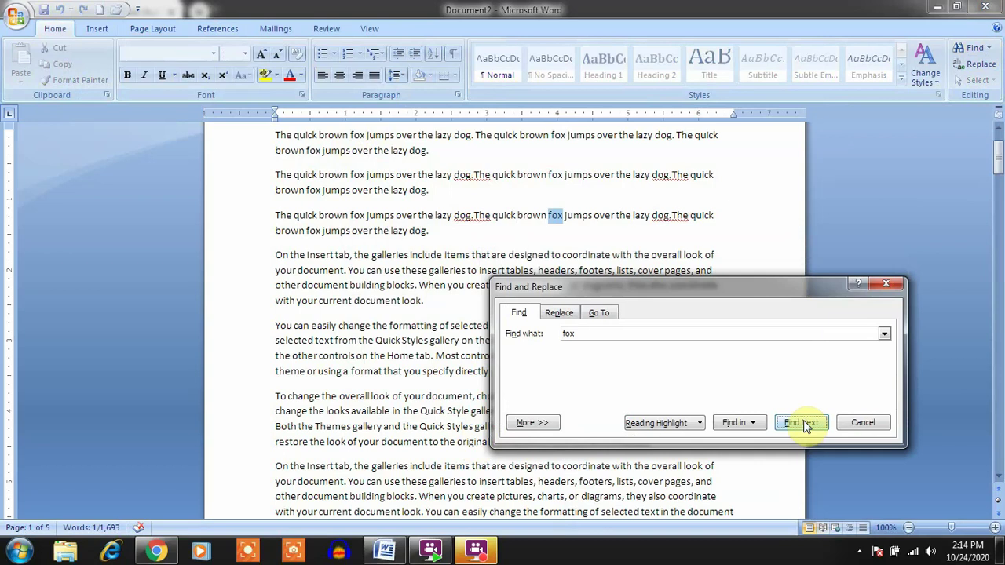
{"action": "left_click", "coordinate": [805, 424]}
{"action": "left_click", "coordinate": [804, 424]}
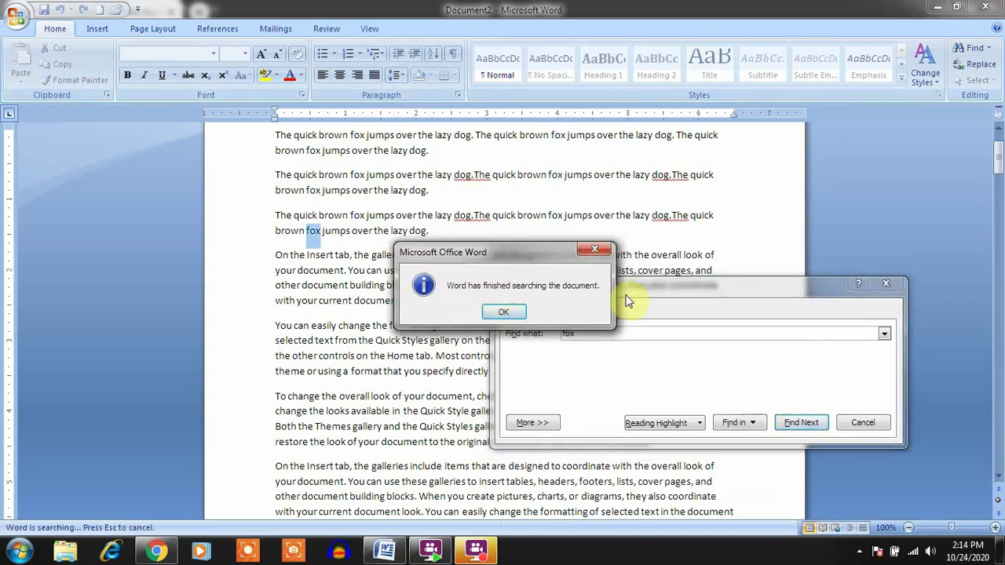
{"action": "left_click", "coordinate": [505, 314]}
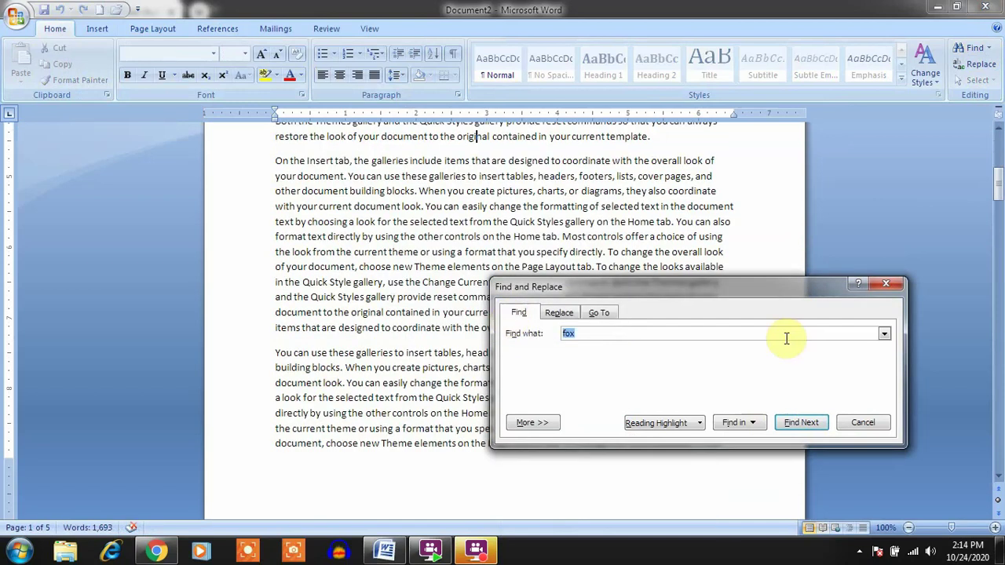
Close Find and Replace, scroll to the top, and put the cursor in the first line.
{"action": "left_click", "coordinate": [887, 284]}
{"action": "left_click_drag", "start_coordinate": [998, 188], "coordinate": [997, 116]}
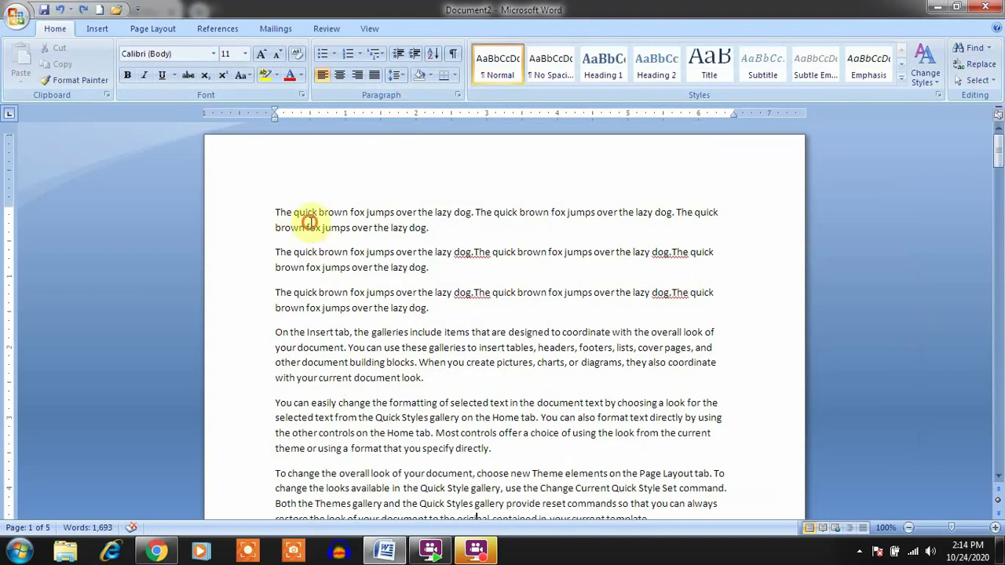
{"action": "left_click", "coordinate": [401, 212]}
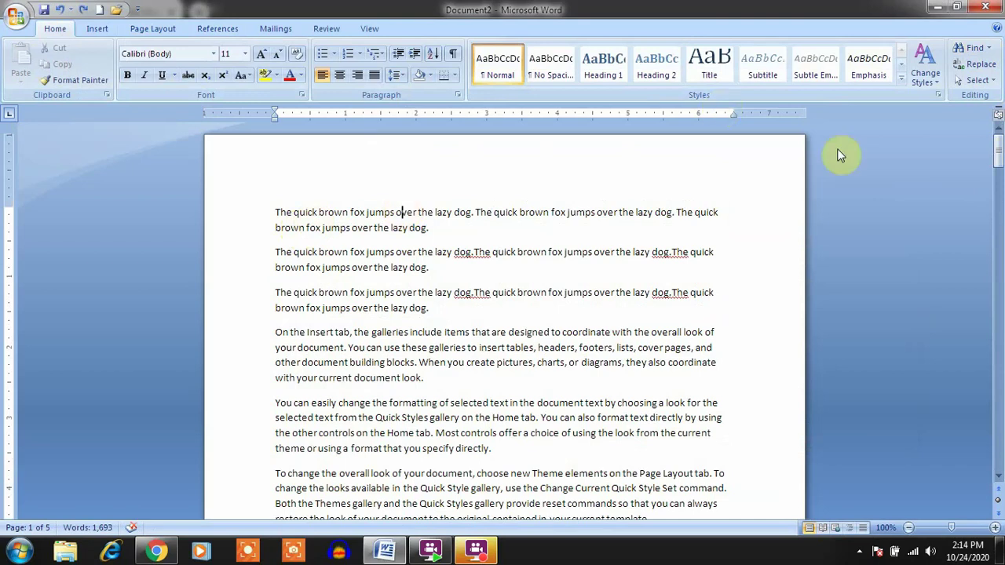
{"action": "left_click", "coordinate": [954, 69]}
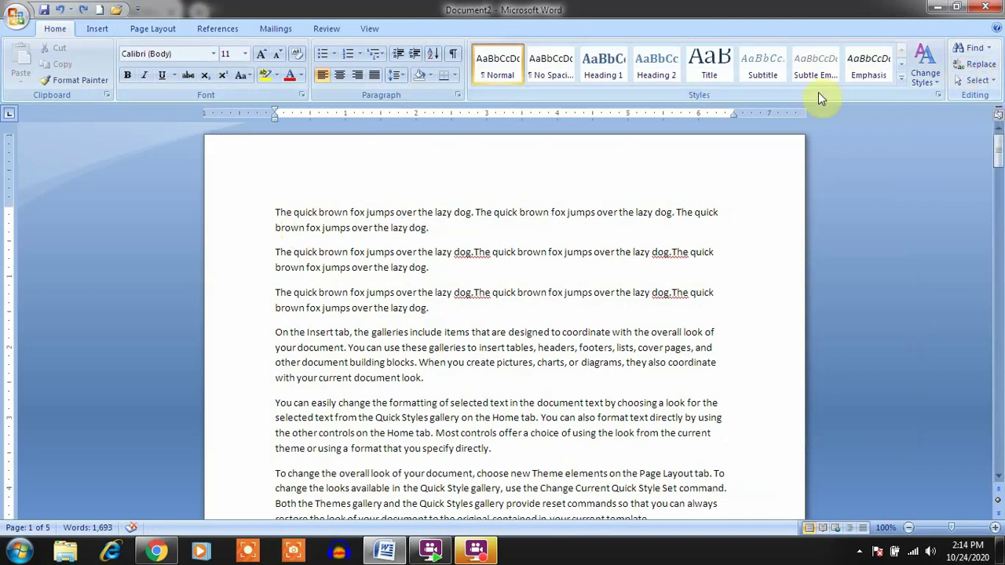
On the Replace tab, set 'JACKAL' instead of 'FOX' as the replacement for 'fox'.
{"action": "left_click", "coordinate": [981, 69]}
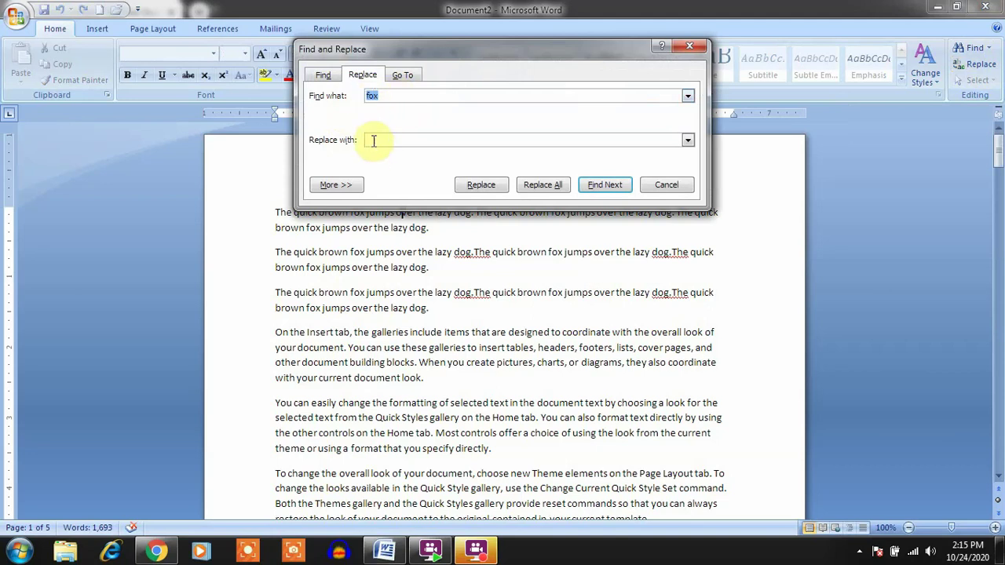
{"action": "left_click_drag", "start_coordinate": [414, 50], "coordinate": [524, 130]}
{"action": "left_click", "coordinate": [494, 175]}
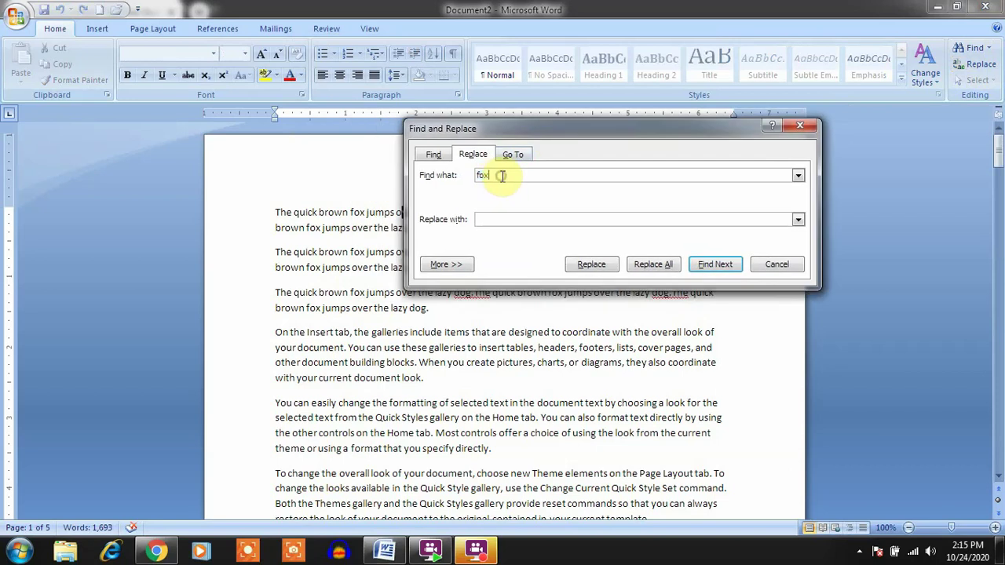
{"action": "left_click", "coordinate": [491, 218]}
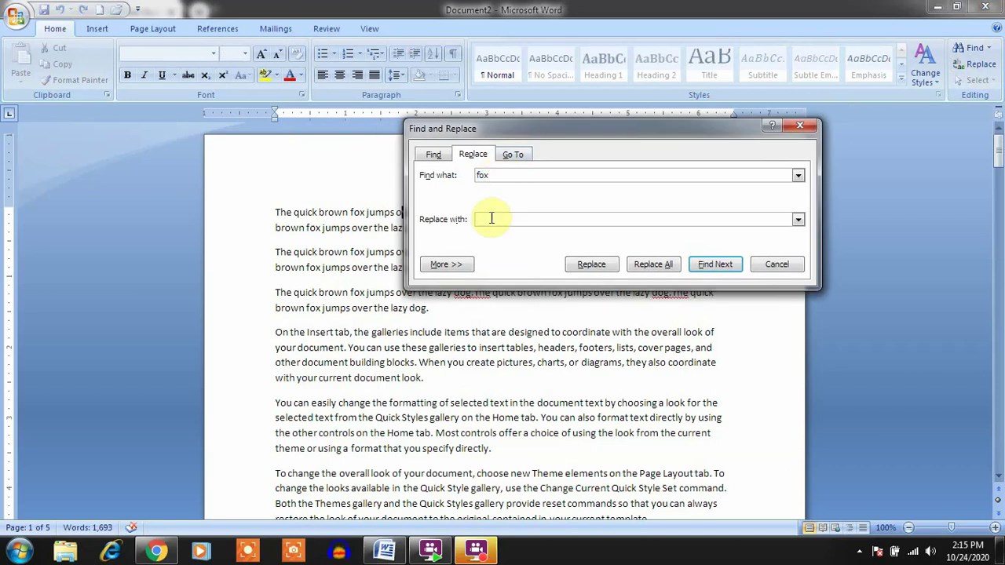
{"action": "type", "text": "FOX"}
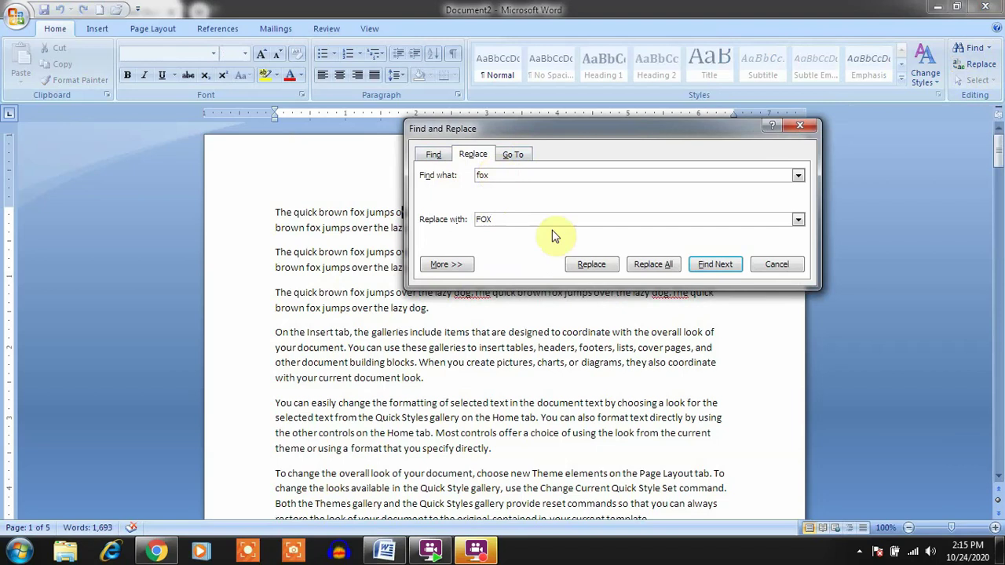
{"action": "double_click", "coordinate": [492, 220]}
{"action": "left_click", "coordinate": [492, 220]}
{"action": "key", "text": "BackSpace"}
{"action": "key", "text": "BackSpace"}
{"action": "key", "text": "BackSpace"}
{"action": "type", "text": "JACKAL"}
{"action": "left_click", "coordinate": [637, 267]}
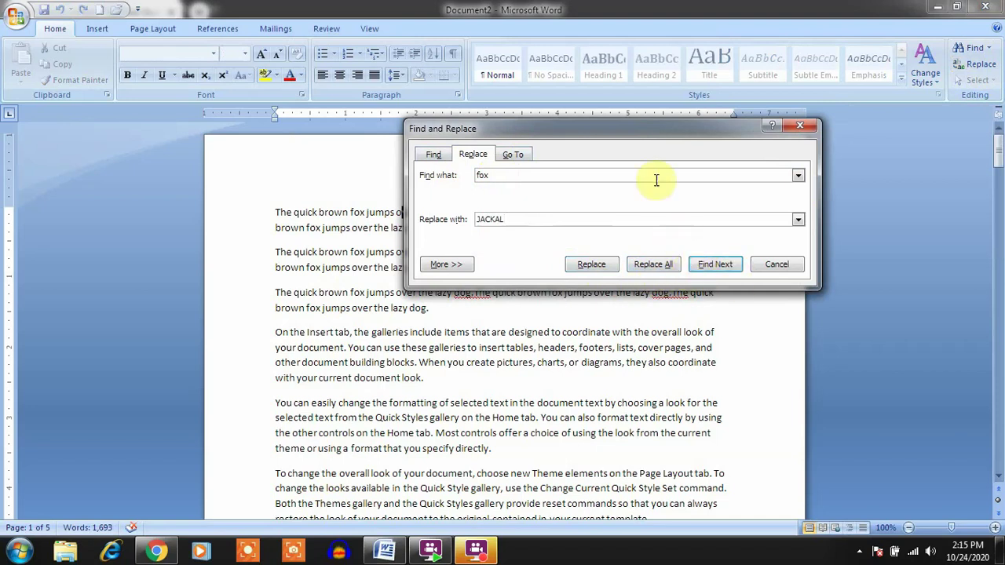
Replace the first 'fox' and two 'fox' occurrences in paragraph 2 with 'JACKAL'.
{"action": "left_click_drag", "start_coordinate": [593, 133], "coordinate": [688, 297]}
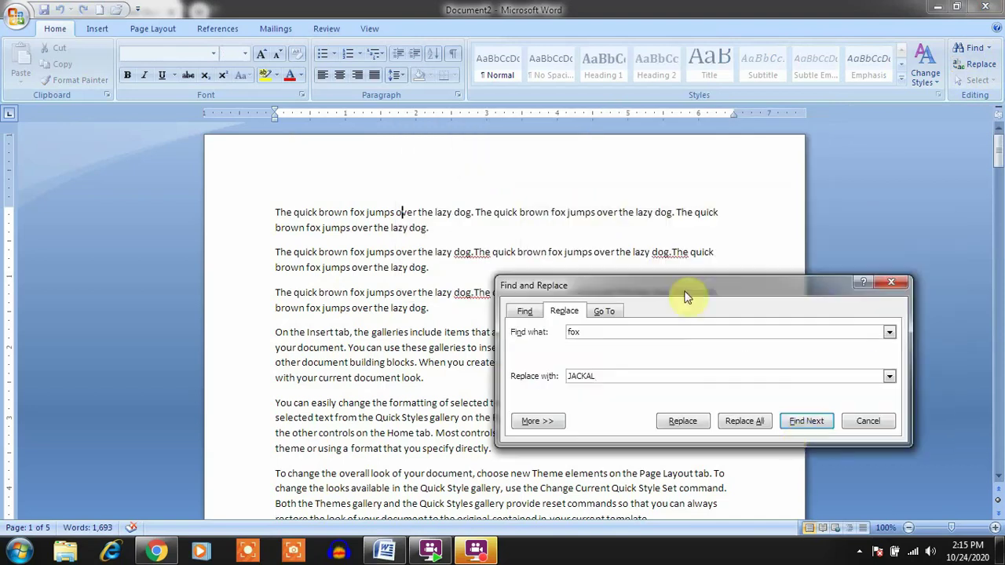
{"action": "left_click", "coordinate": [806, 424]}
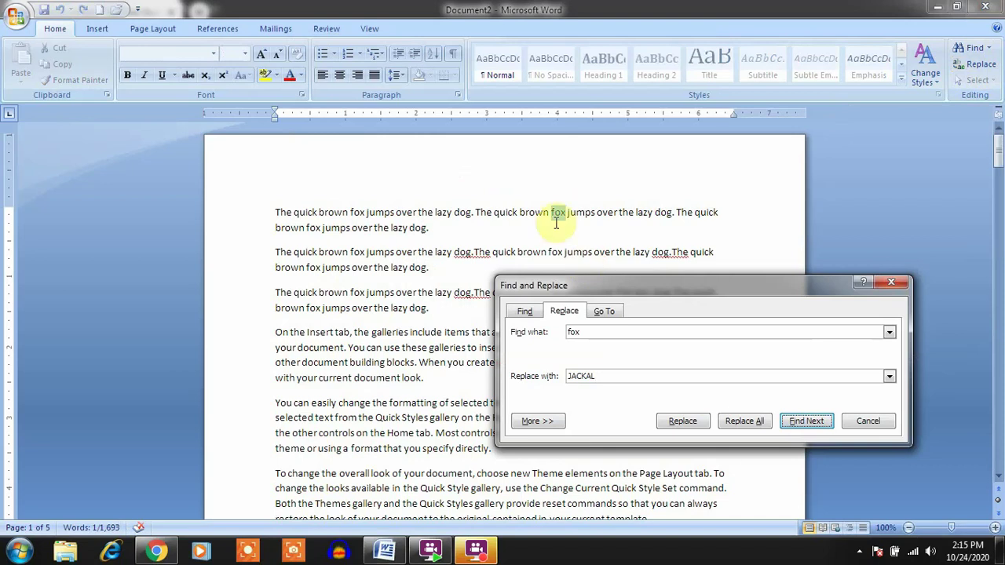
{"action": "left_click", "coordinate": [682, 421]}
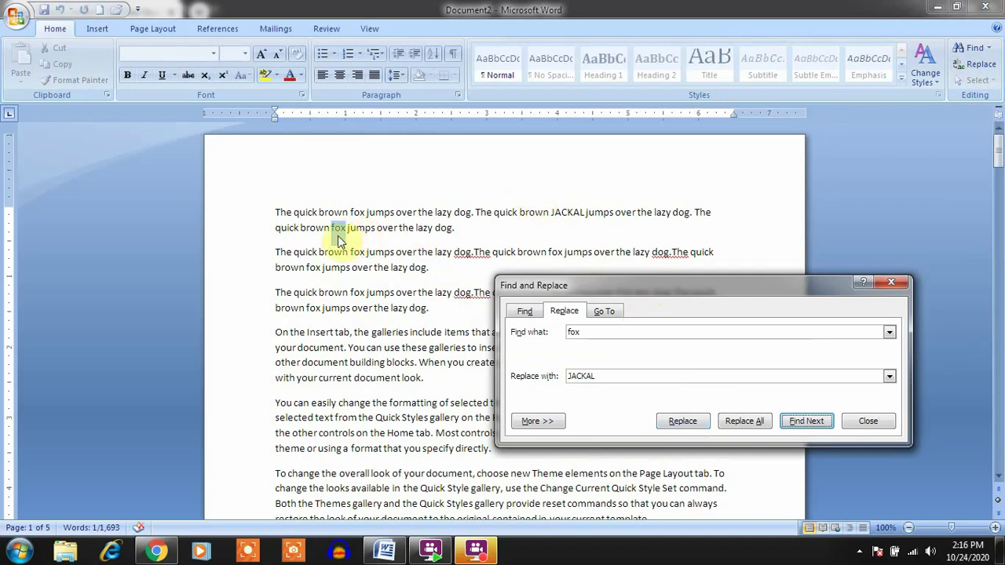
{"action": "left_click", "coordinate": [804, 422]}
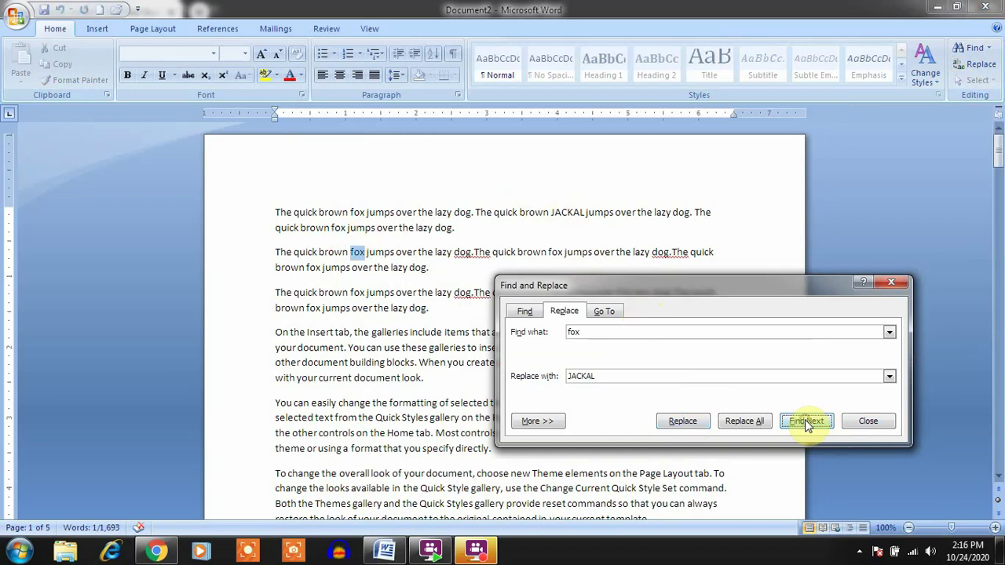
{"action": "left_click", "coordinate": [672, 419]}
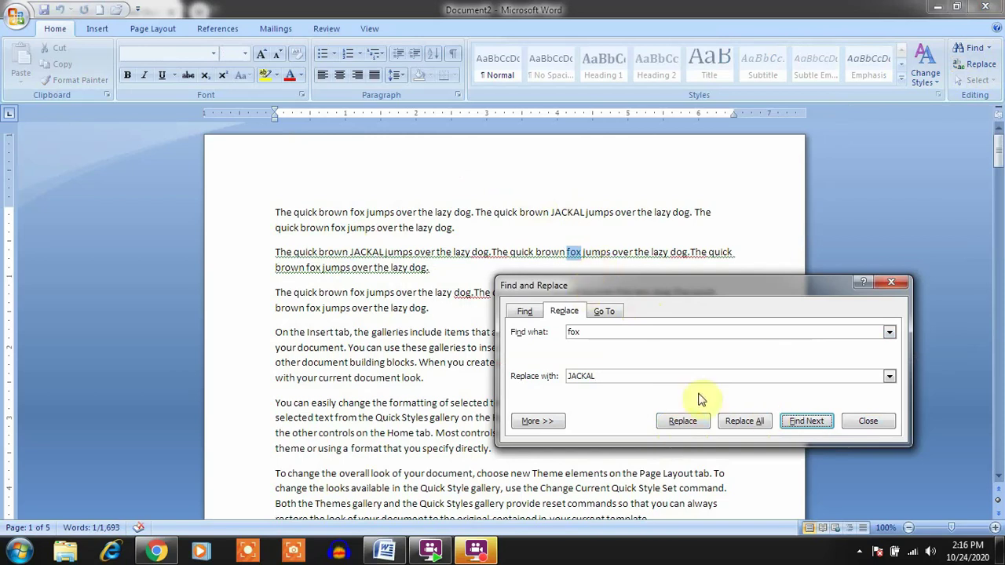
{"action": "left_click", "coordinate": [682, 422]}
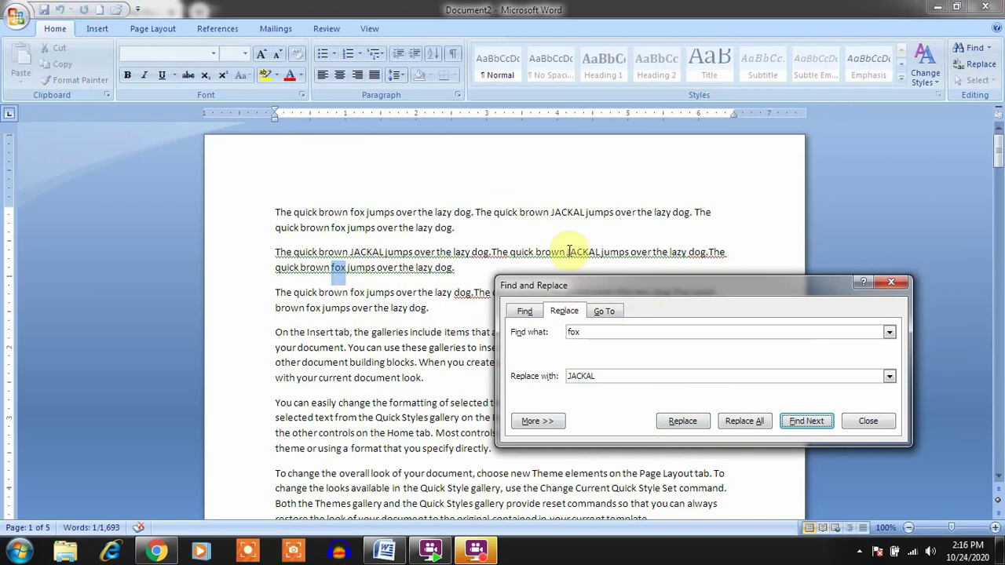
Replace one 'fox' in paragraph 3 and the first one in paragraph 1 with 'JACKAL'.
{"action": "left_click_drag", "start_coordinate": [577, 285], "coordinate": [571, 122]}
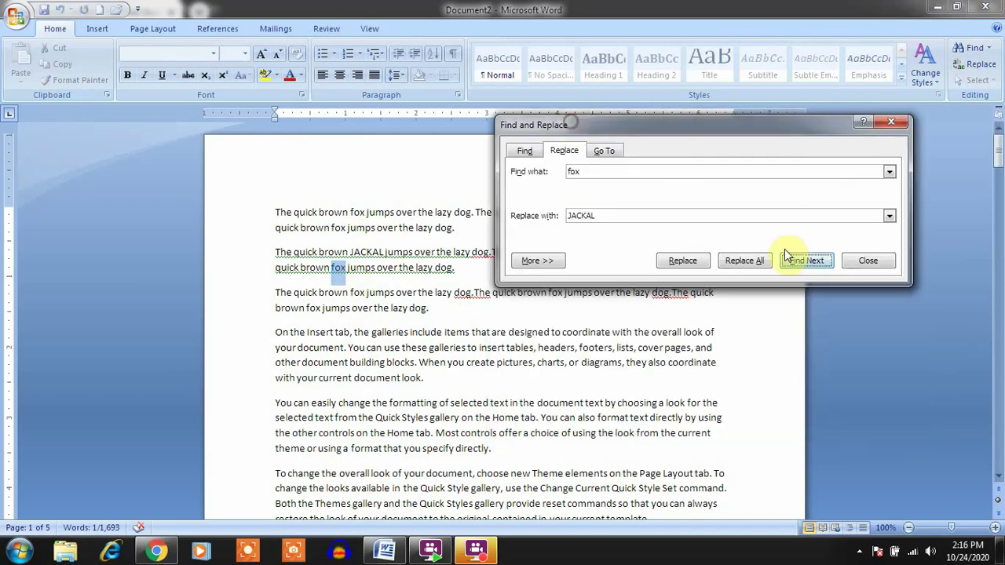
{"action": "left_click", "coordinate": [806, 262]}
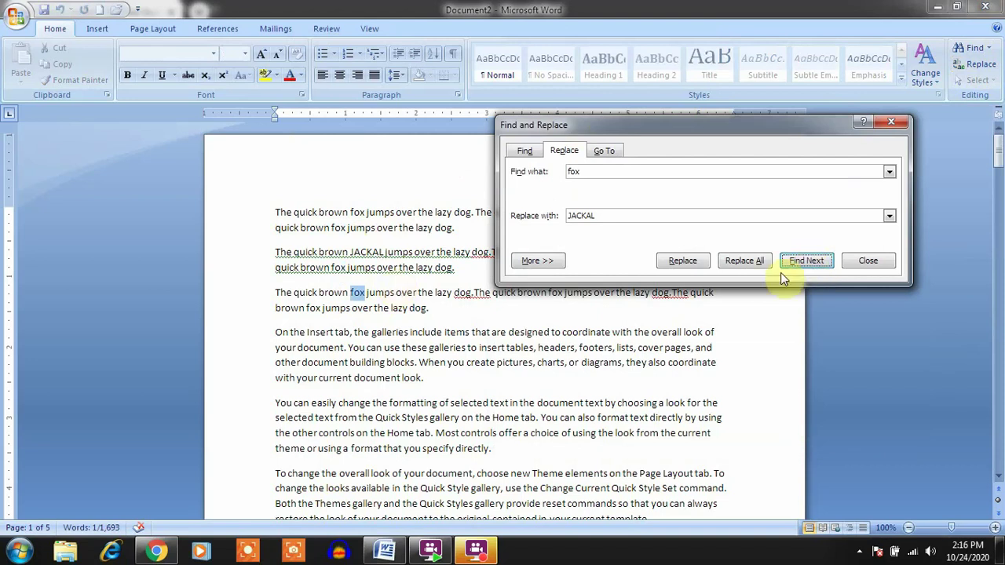
{"action": "left_click", "coordinate": [795, 268]}
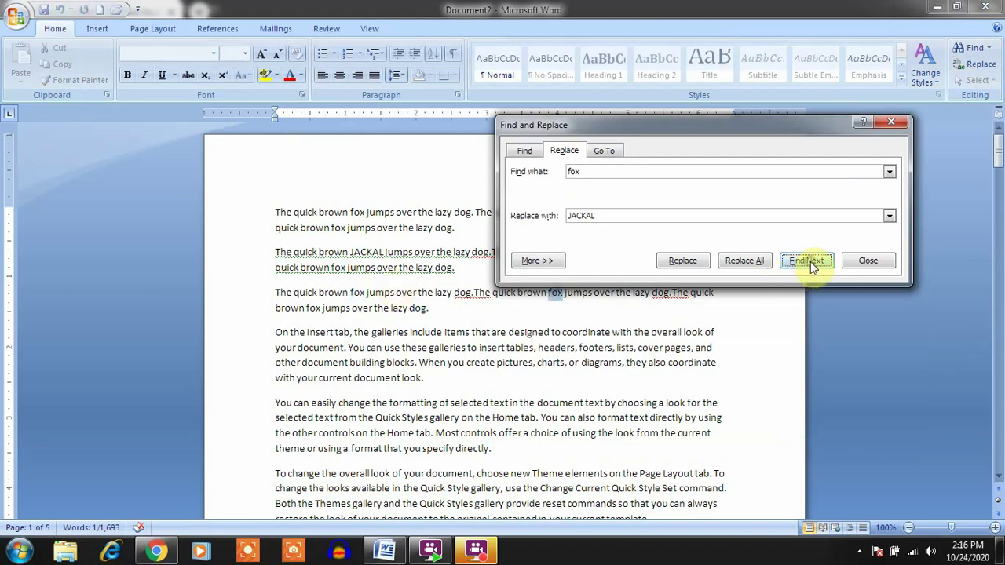
{"action": "left_click", "coordinate": [683, 261]}
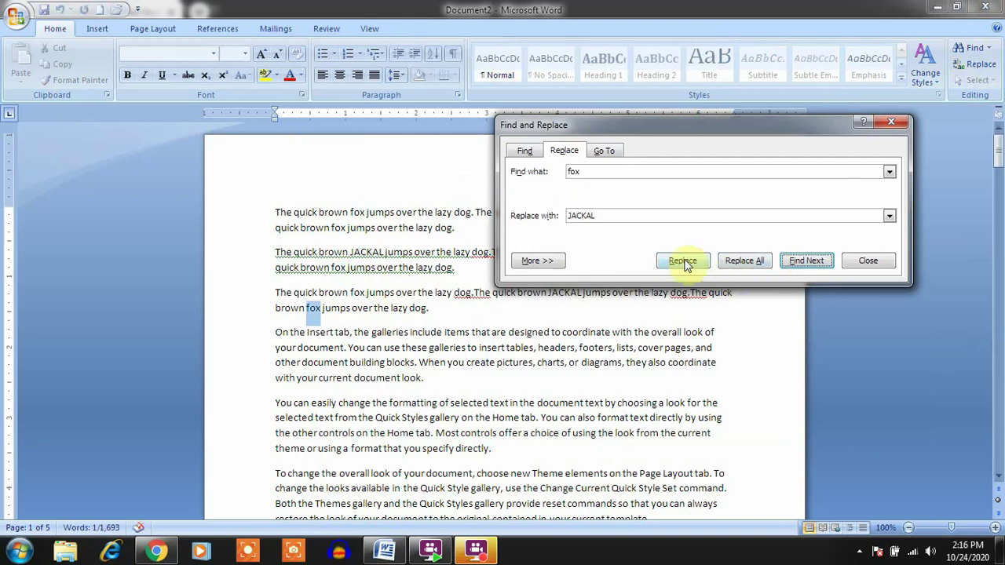
{"action": "left_click", "coordinate": [808, 262]}
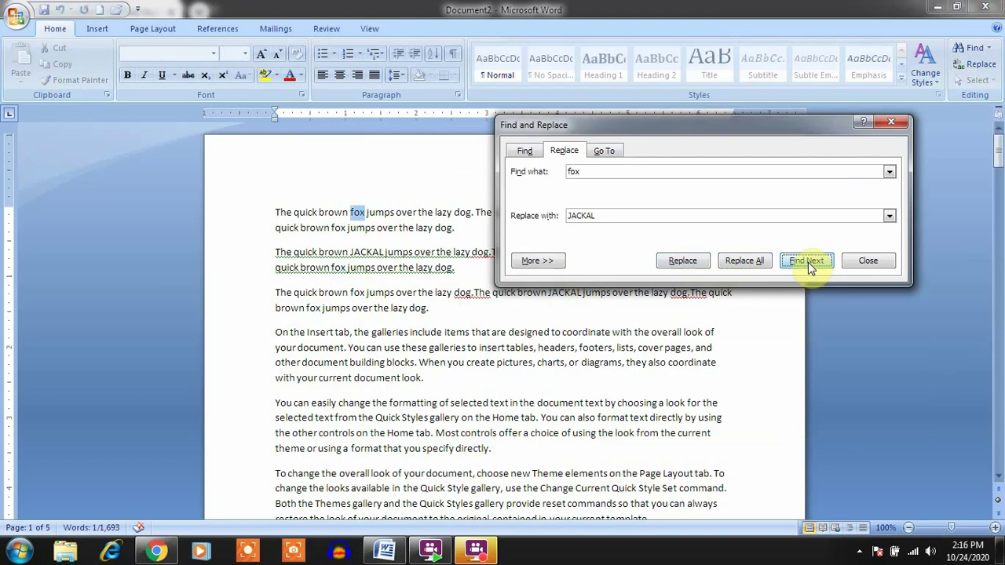
{"action": "left_click", "coordinate": [684, 261]}
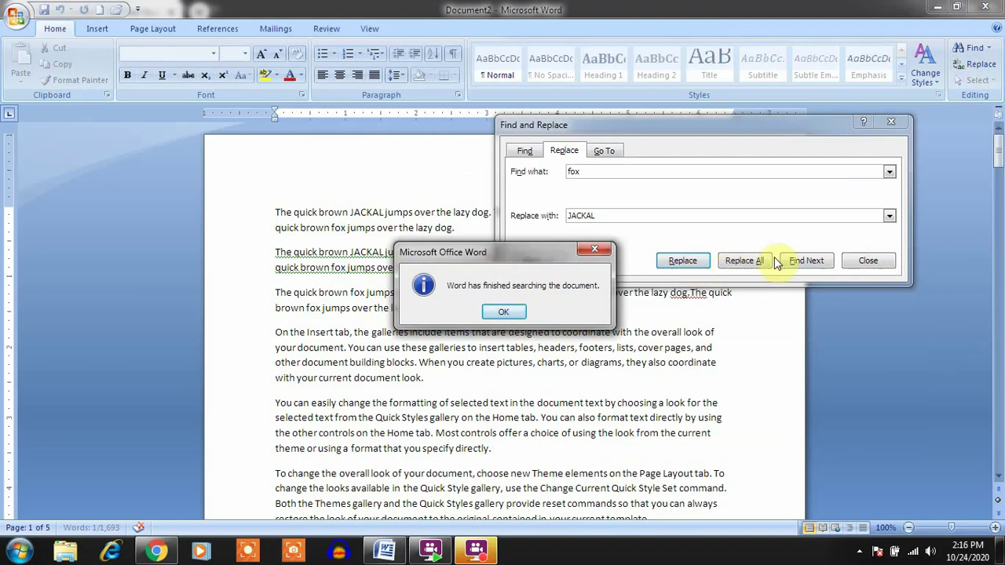
Replace all 'jackal' with 'FOX' in one pass, confirming the 5 replacements.
{"action": "left_click", "coordinate": [508, 314]}
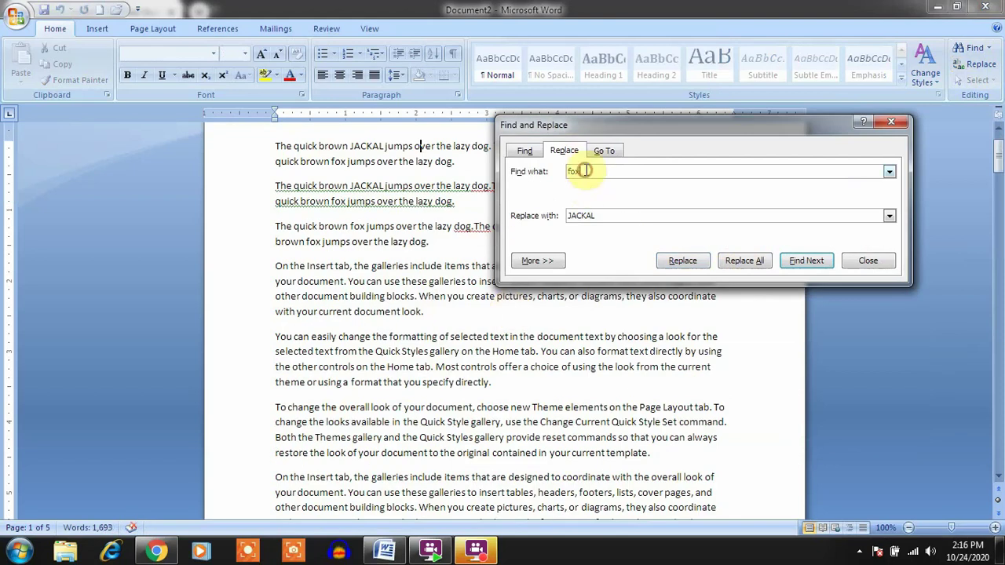
{"action": "type", "text": "jac"}
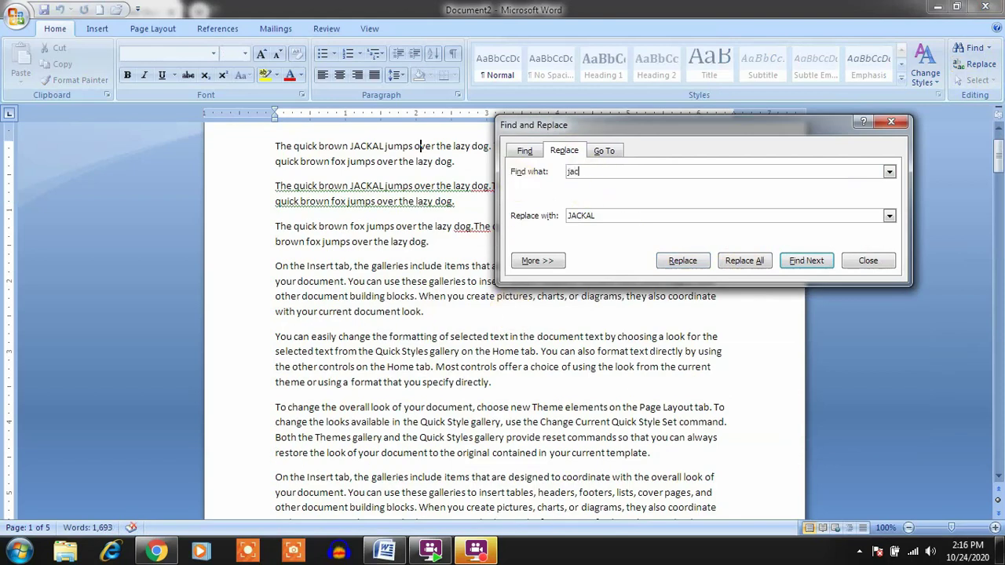
{"action": "type", "text": "kal"}
{"action": "double_click", "coordinate": [603, 215]}
{"action": "type", "text": "fox"}
{"action": "key", "text": "BackSpace"}
{"action": "key", "text": "BackSpace"}
{"action": "key", "text": "BackSpace"}
{"action": "type", "text": "FOX"}
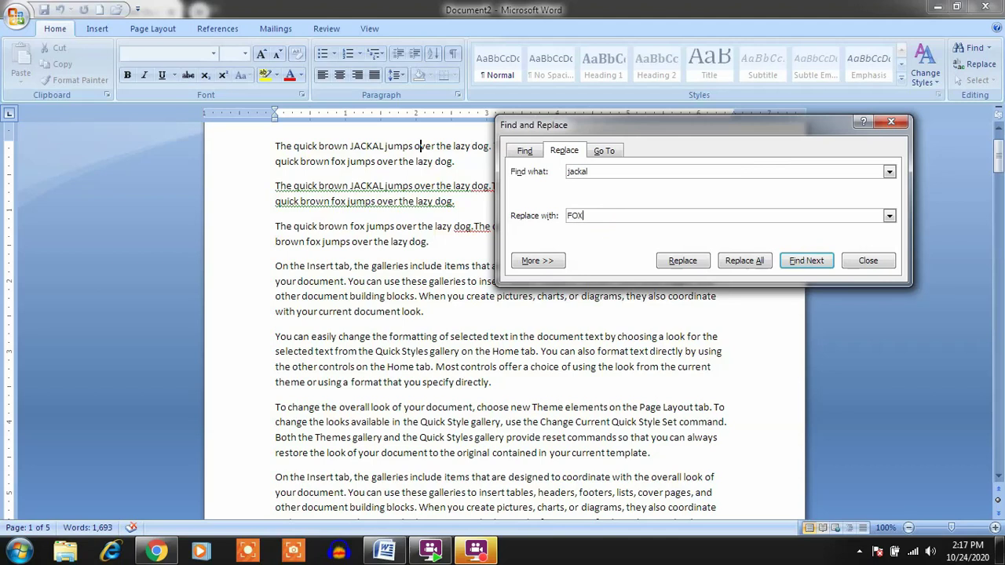
{"action": "left_click", "coordinate": [744, 263]}
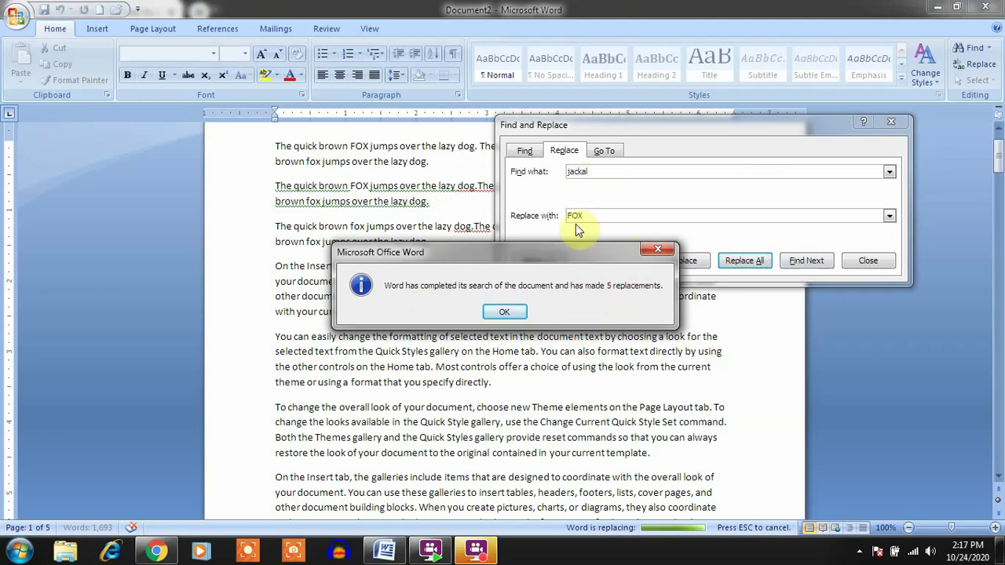
{"action": "left_click", "coordinate": [503, 311]}
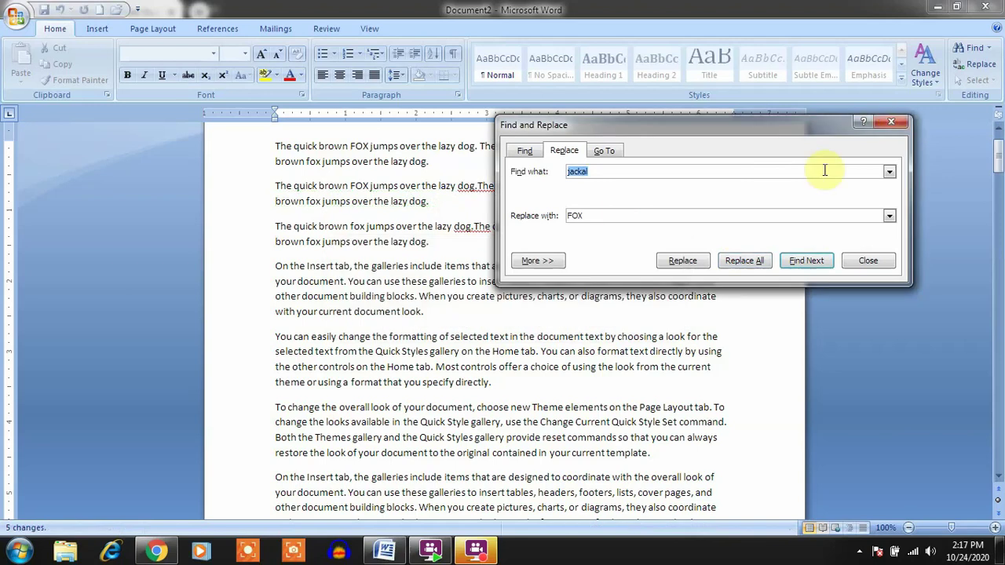
Close the dialog, then reopen Find and Replace with the More search options expanded.
{"action": "left_click", "coordinate": [894, 123]}
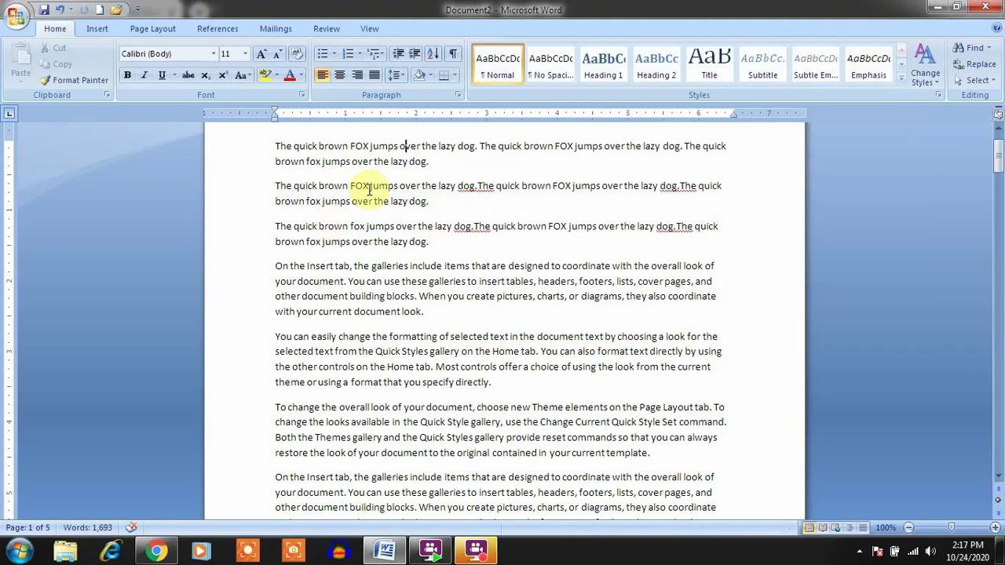
{"action": "left_click", "coordinate": [401, 146]}
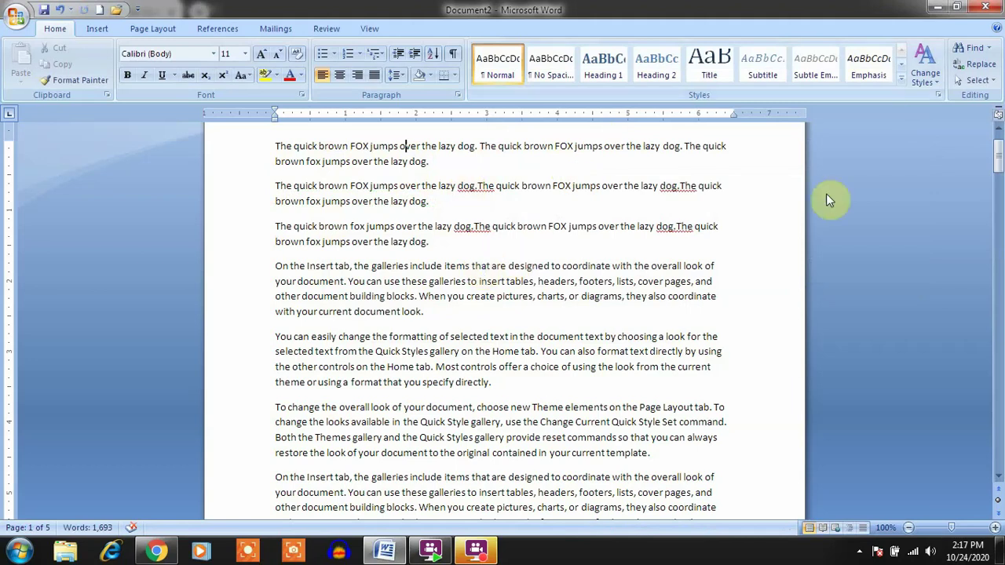
{"action": "left_click", "coordinate": [978, 69]}
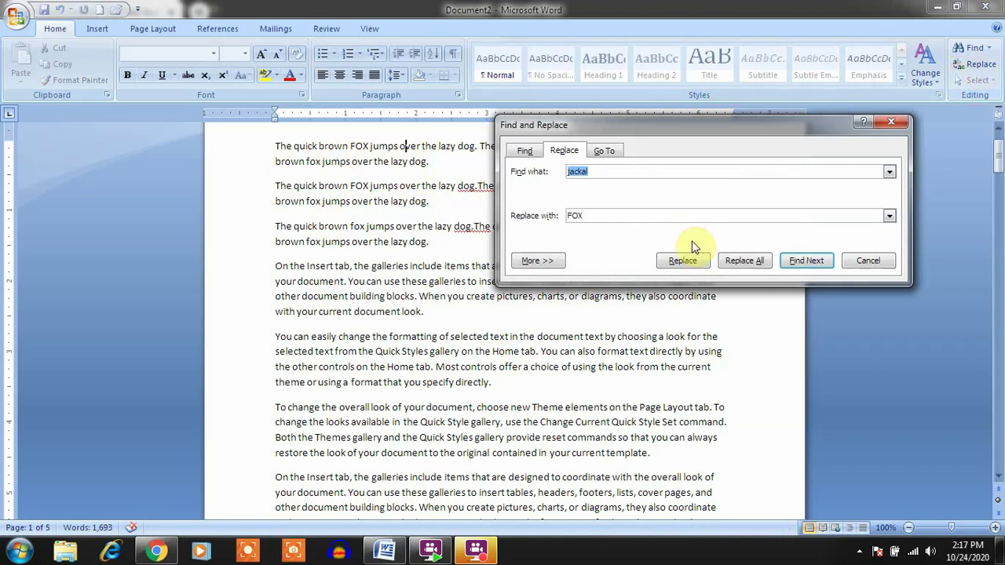
{"action": "left_click", "coordinate": [551, 263]}
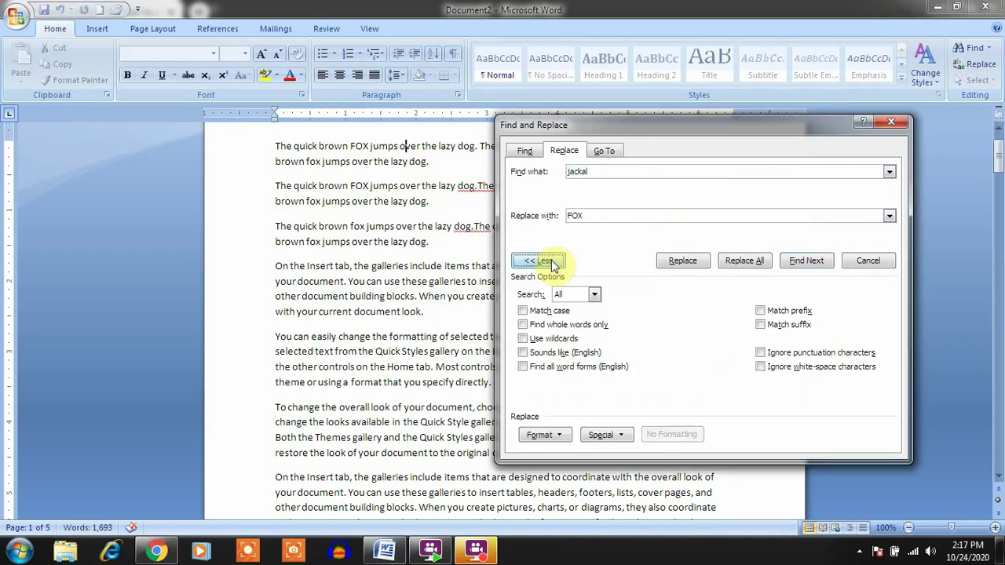
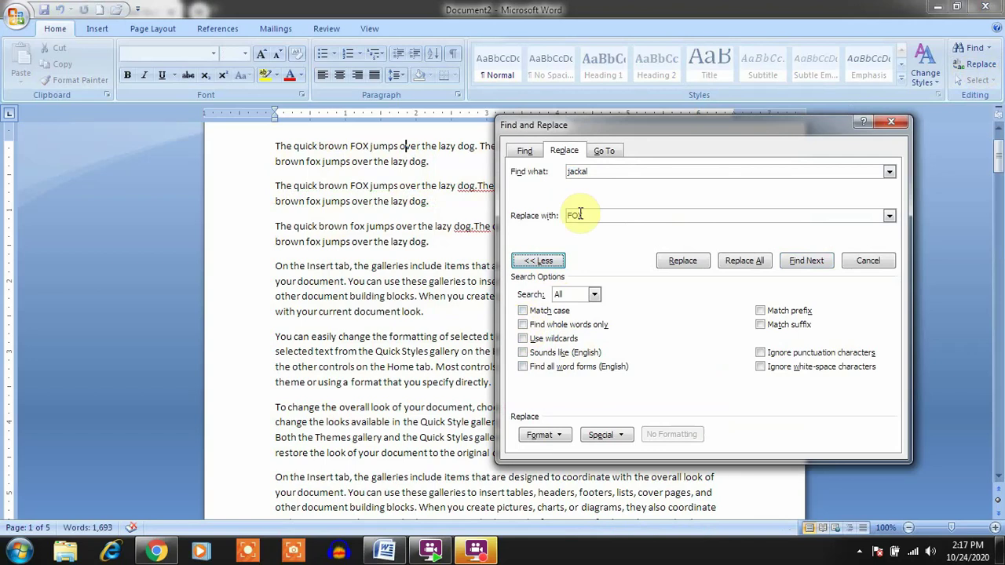
Change the Find what term from jackal to FOX, empty Replace with, and enable Match case.
{"action": "left_click", "coordinate": [592, 170]}
{"action": "left_click_drag", "start_coordinate": [593, 170], "coordinate": [556, 177]}
{"action": "key", "text": "BackSpace"}
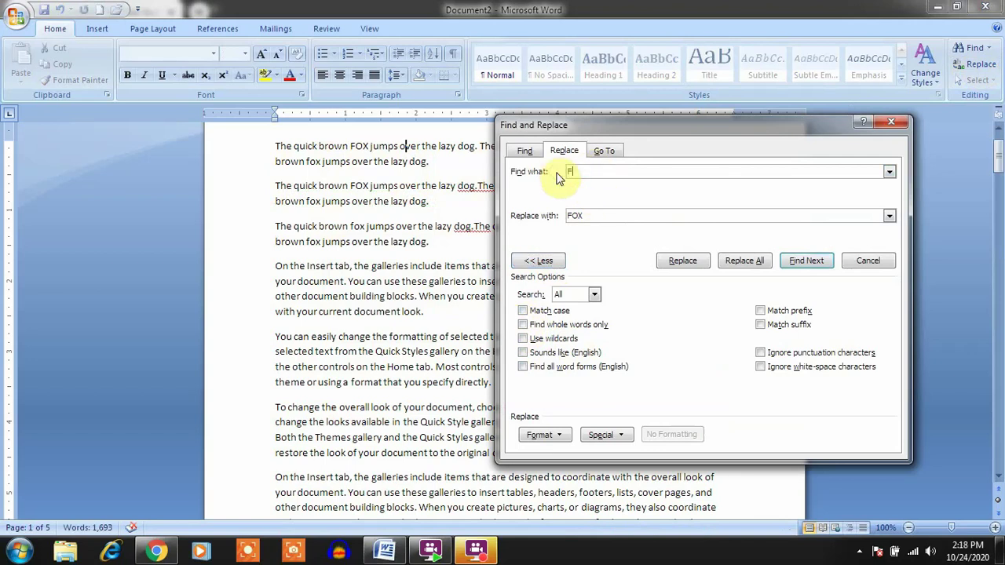
{"action": "type", "text": "FOX"}
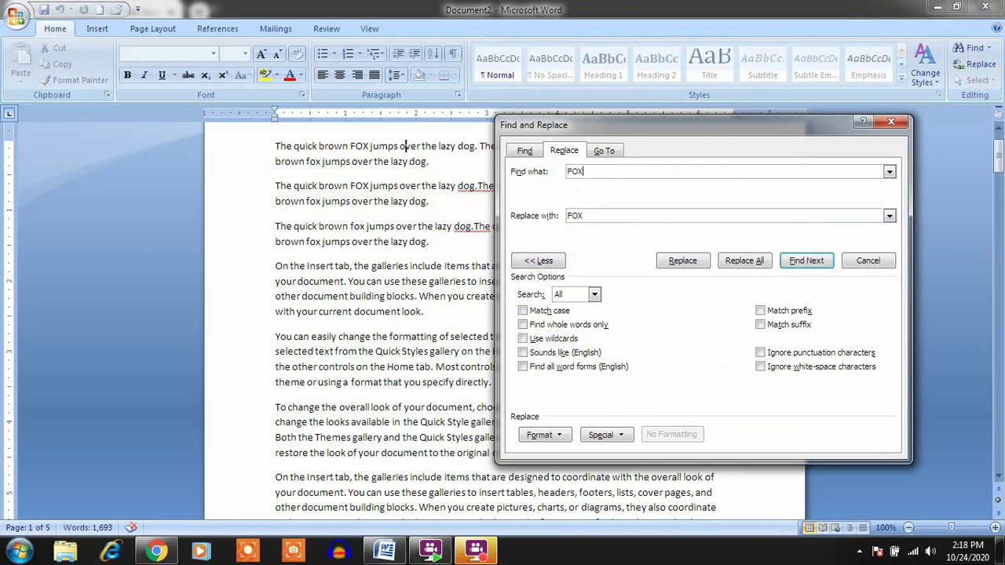
{"action": "left_click", "coordinate": [584, 215]}
{"action": "key", "text": "BackSpace"}
{"action": "key", "text": "BackSpace"}
{"action": "key", "text": "BackSpace"}
{"action": "left_click", "coordinate": [523, 312]}
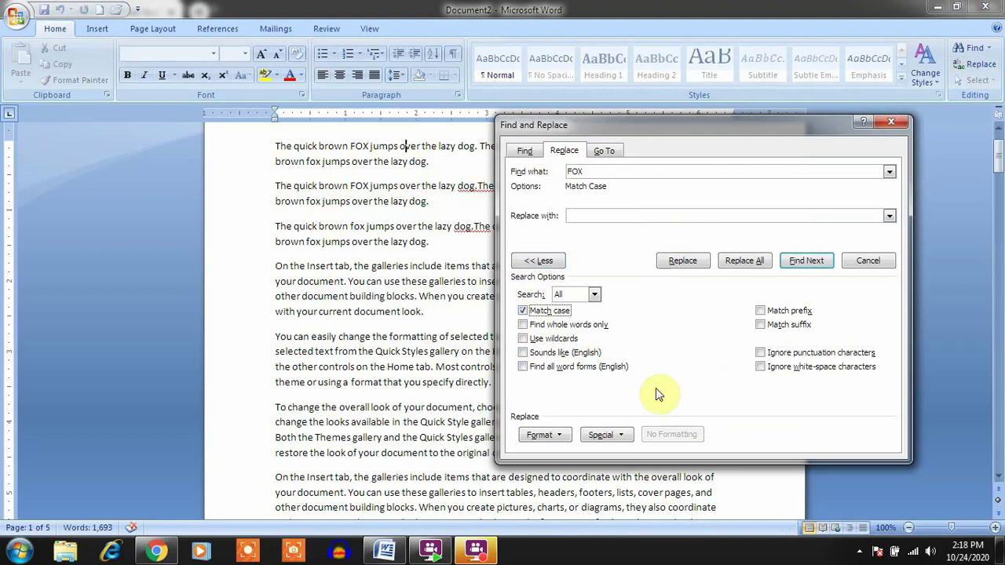
Step through the uppercase FOX matches in paragraphs one to three with Find Next.
{"action": "left_click", "coordinate": [812, 265]}
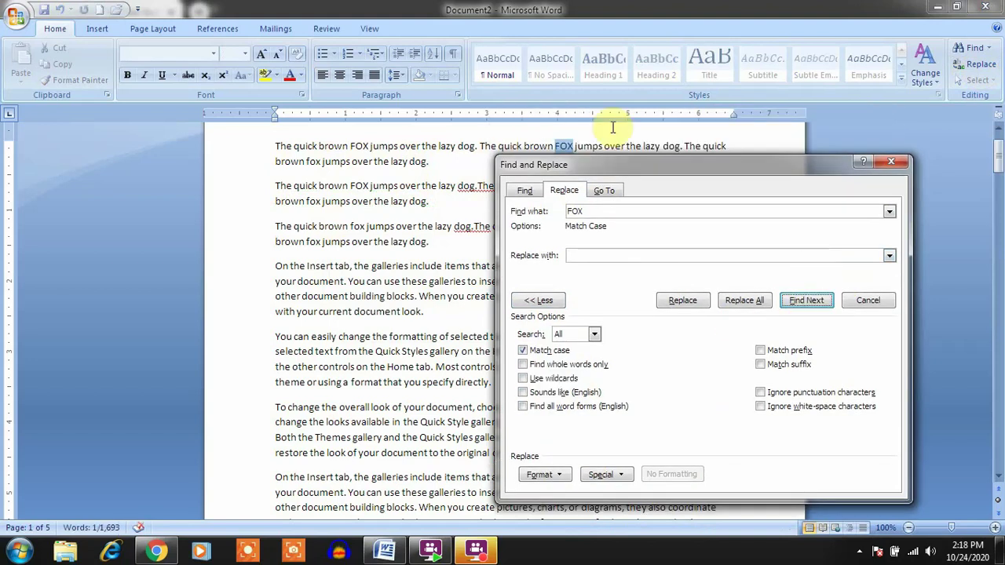
{"action": "left_click", "coordinate": [807, 301]}
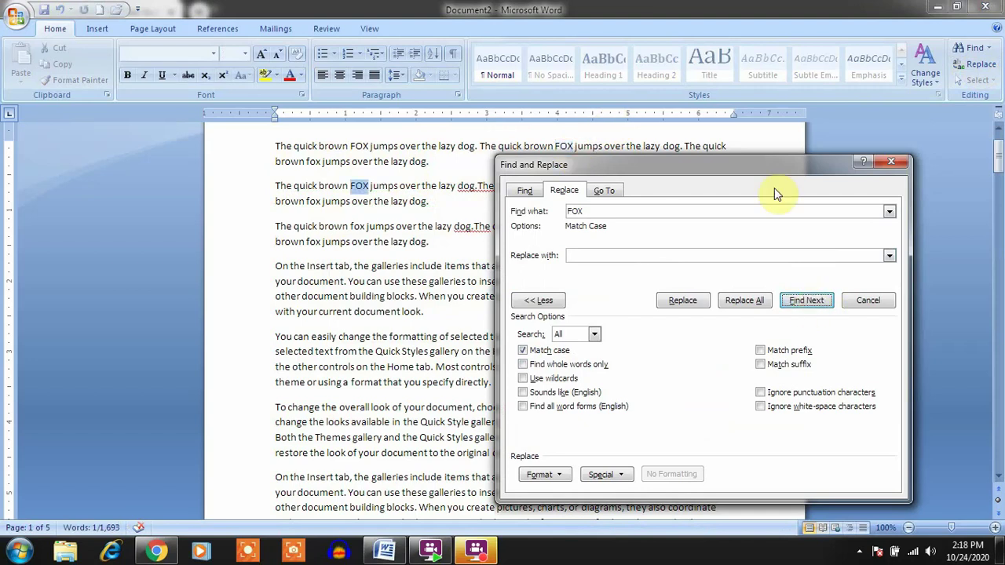
{"action": "left_click_drag", "start_coordinate": [756, 158], "coordinate": [741, 250]}
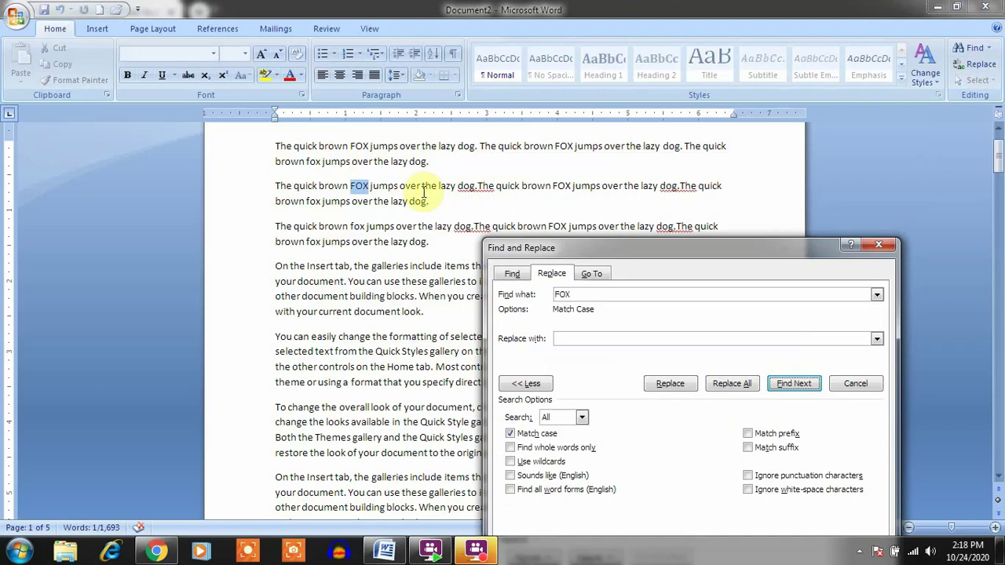
{"action": "left_click", "coordinate": [311, 161]}
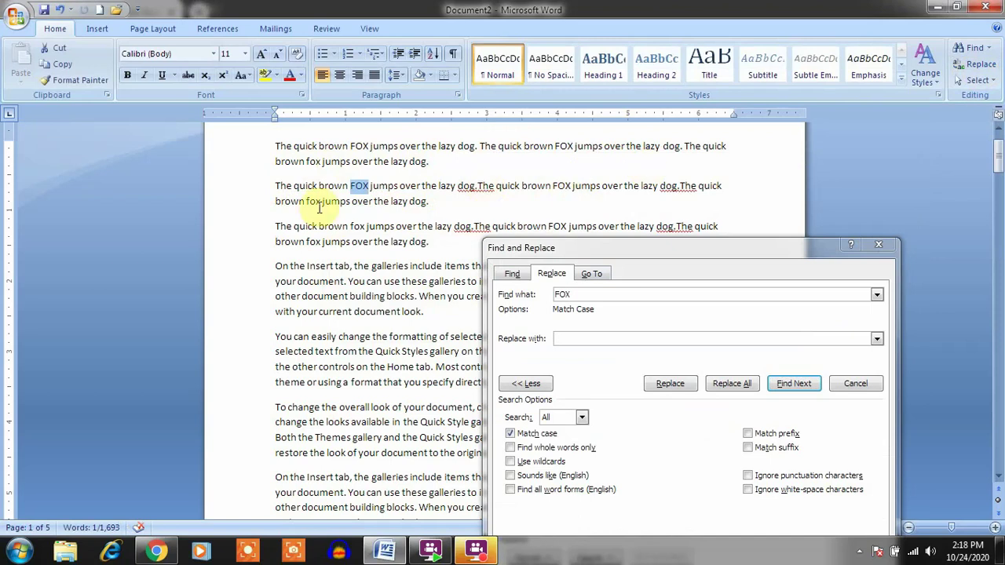
{"action": "left_click", "coordinate": [801, 384]}
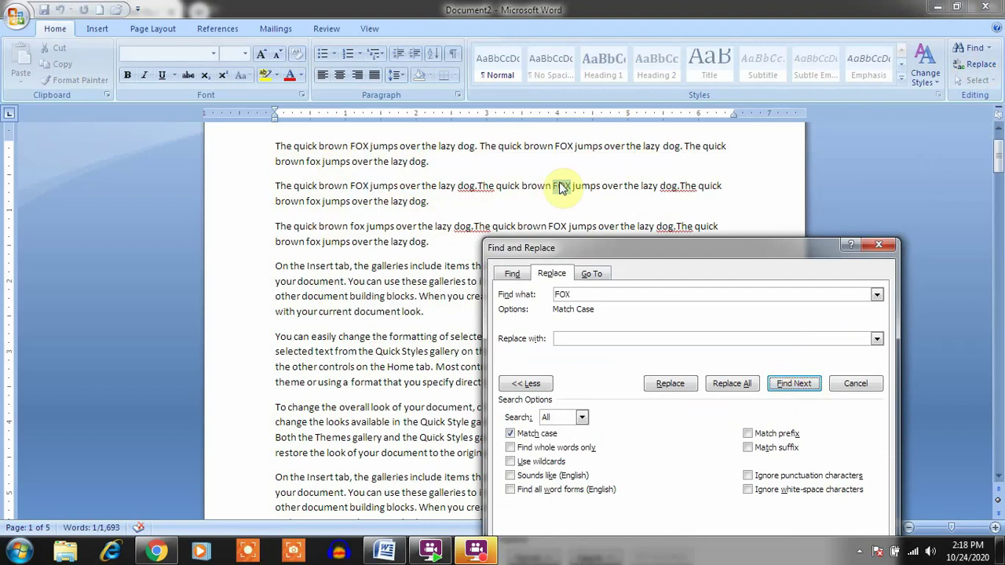
{"action": "left_click", "coordinate": [315, 202]}
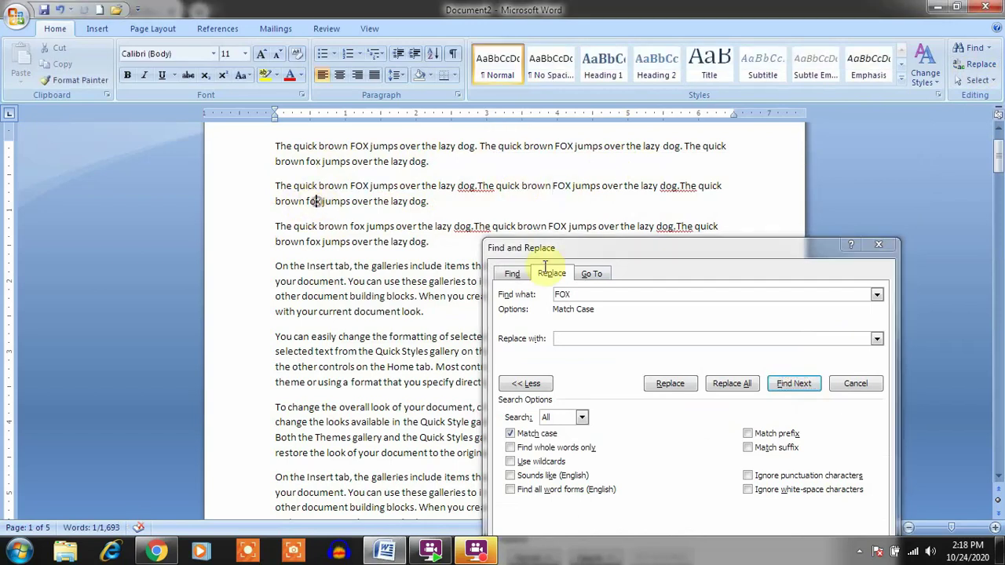
{"action": "left_click", "coordinate": [794, 384]}
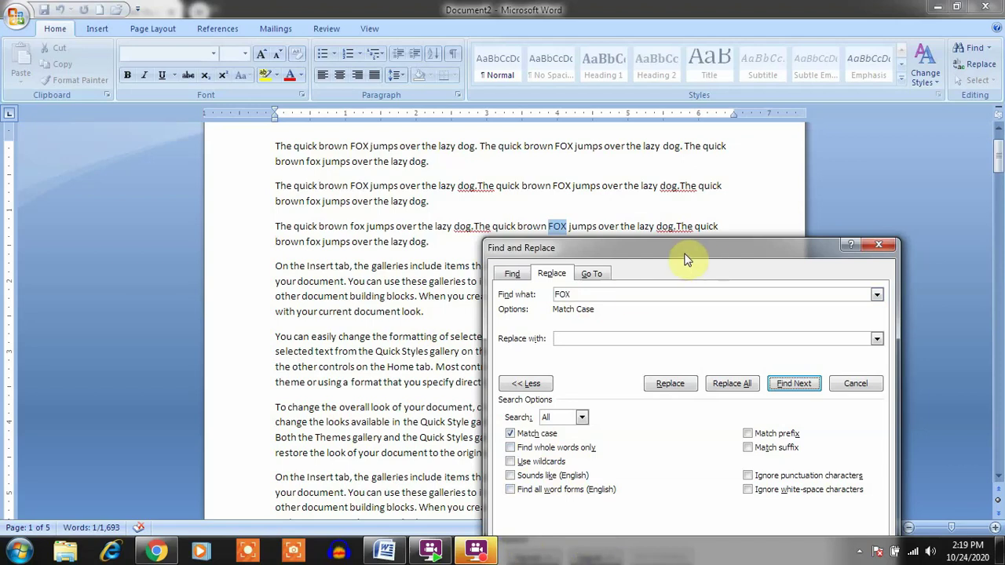
Briefly turn Sounds like (English) on and off, then close Find and Replace.
{"action": "left_click_drag", "start_coordinate": [682, 251], "coordinate": [610, 220]}
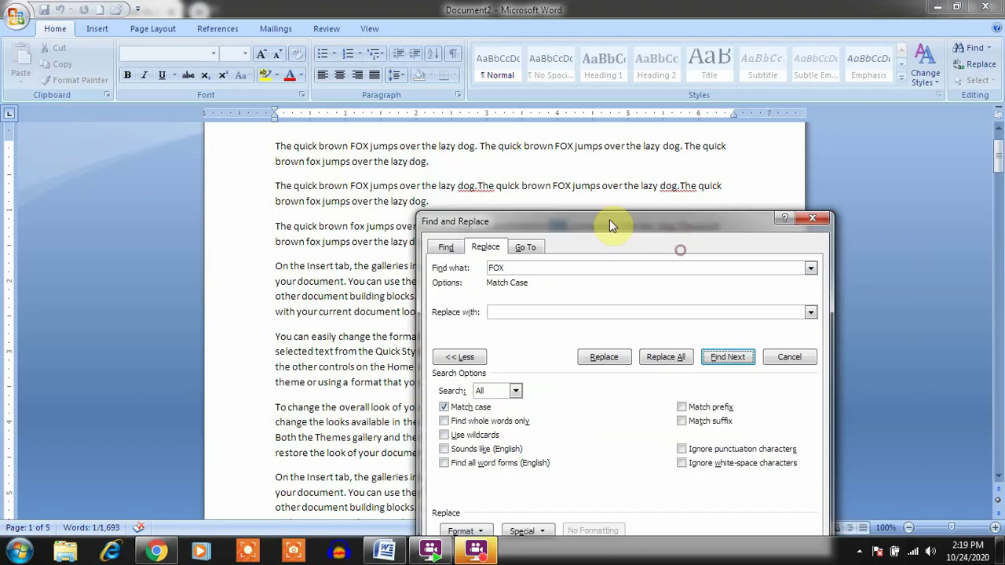
{"action": "left_click", "coordinate": [438, 447]}
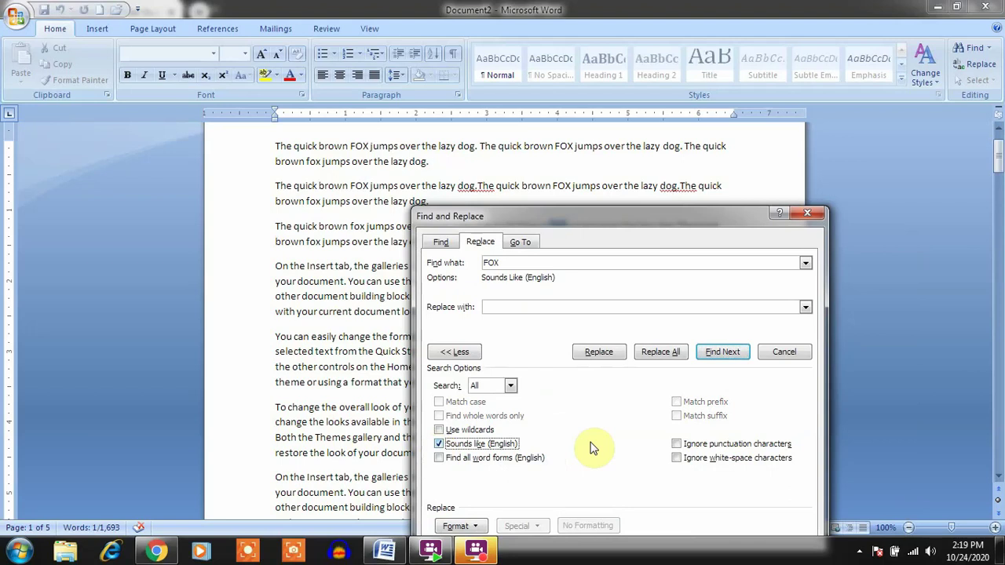
{"action": "left_click", "coordinate": [439, 445]}
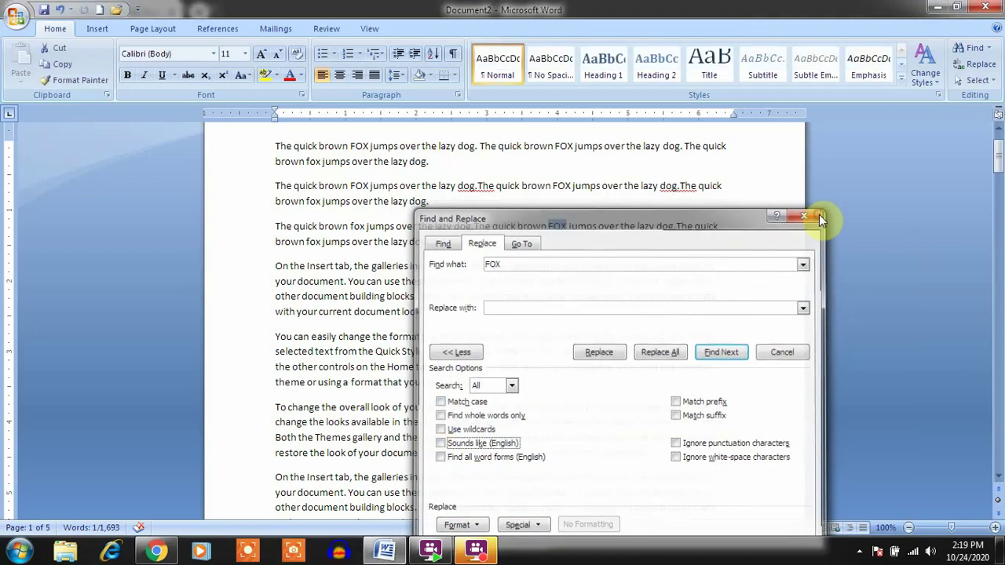
{"action": "left_click", "coordinate": [816, 215]}
{"action": "left_click", "coordinate": [437, 238]}
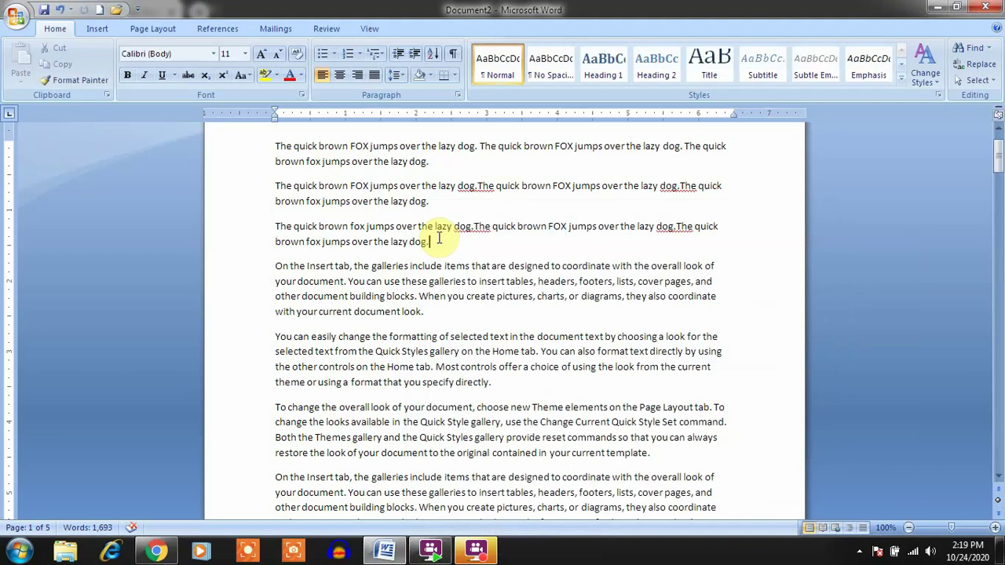
Append the sentence 'Emmail is sent by male boy' plus a name to paragraph three.
{"action": "type", "text": "m"}
{"action": "key", "text": "BackSpace"}
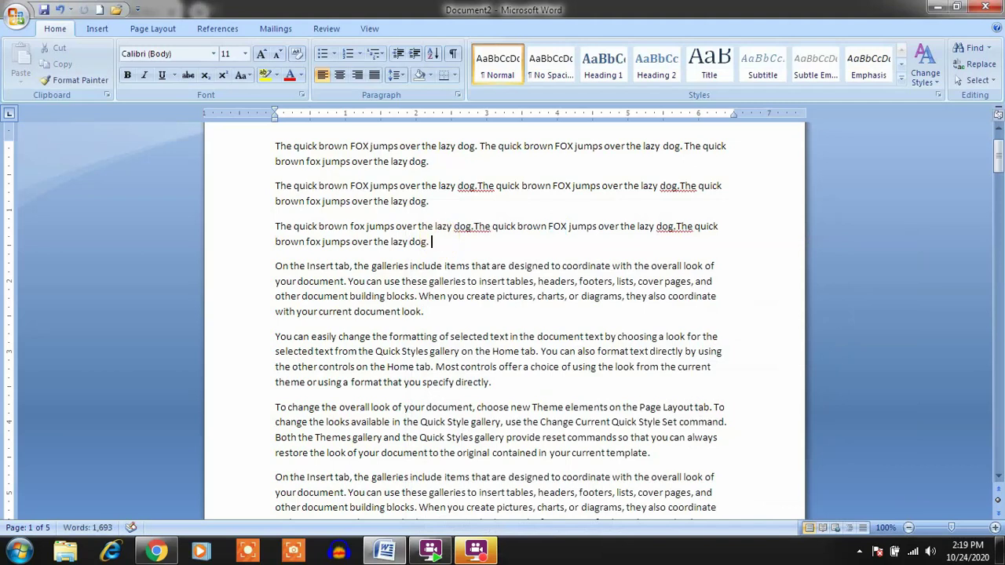
{"action": "type", "text": "Emma"}
{"action": "type", "text": "il"}
{"action": "type", "text": " is s"}
{"action": "type", "text": "ent by "}
{"action": "type", "text": "male boy"}
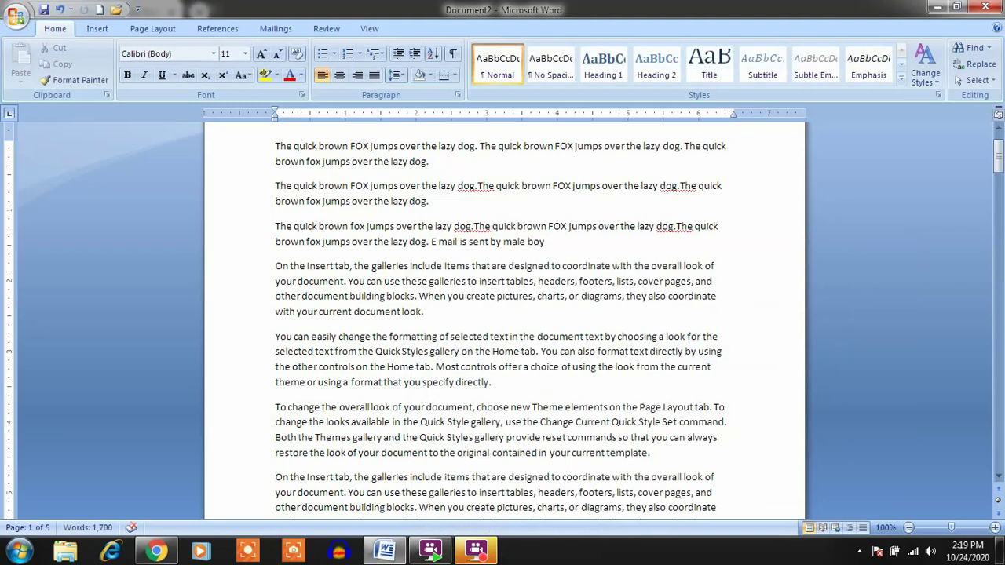
{"action": "type", "text": " sham lal."}
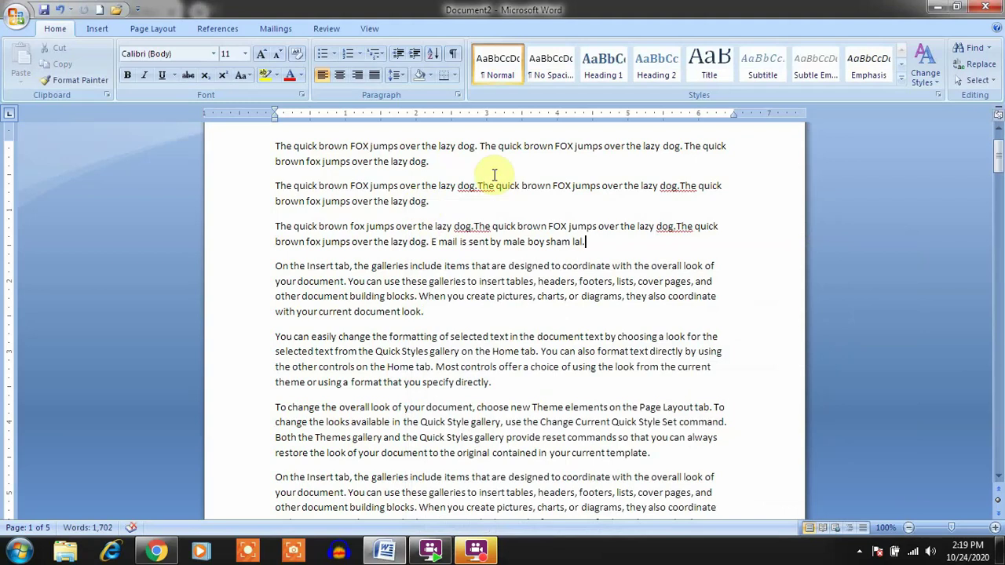
{"action": "left_click", "coordinate": [353, 148]}
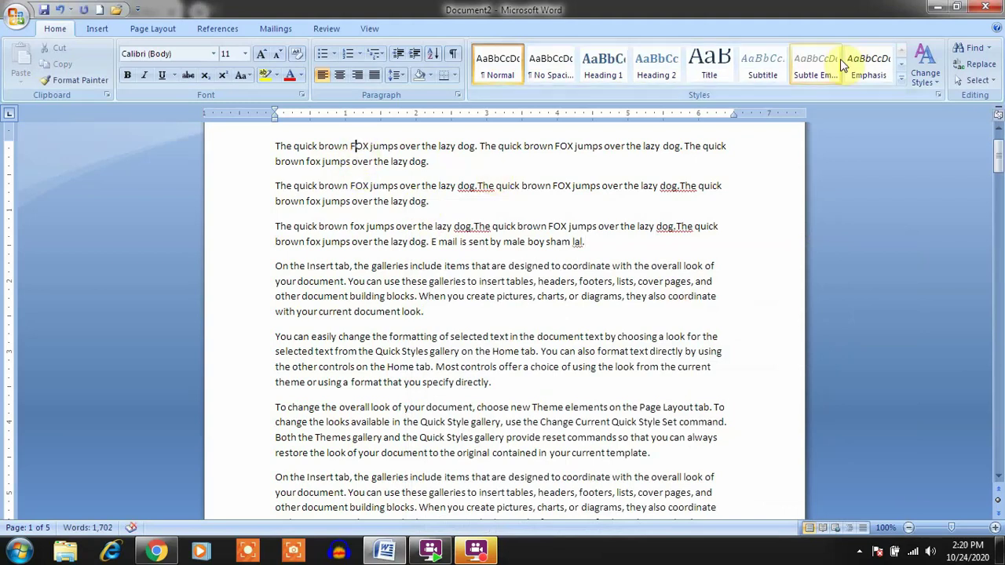
Search for mail with Match case off and Sounds like (English) on.
{"action": "left_click", "coordinate": [977, 50]}
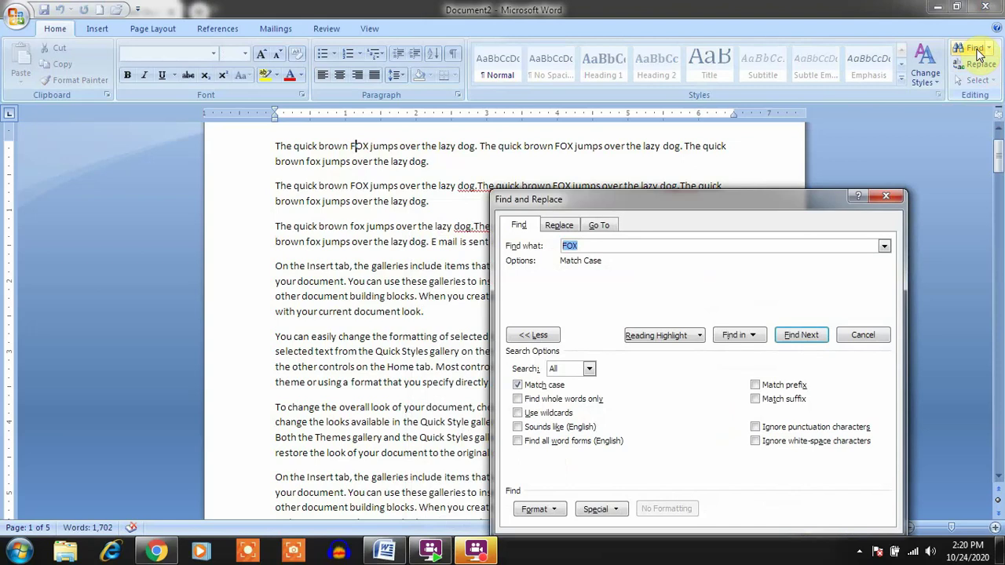
{"action": "type", "text": "mail"}
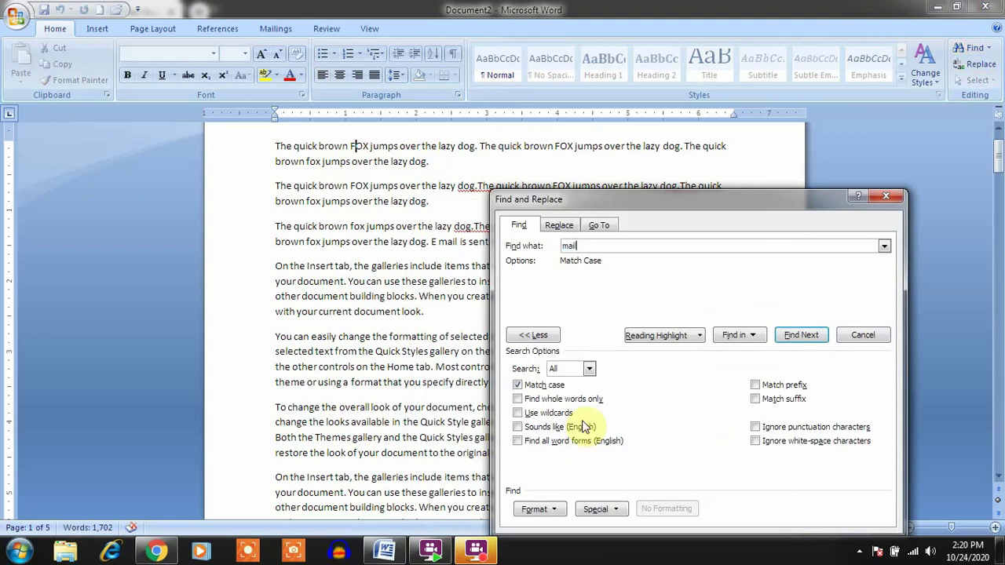
{"action": "left_click", "coordinate": [518, 385]}
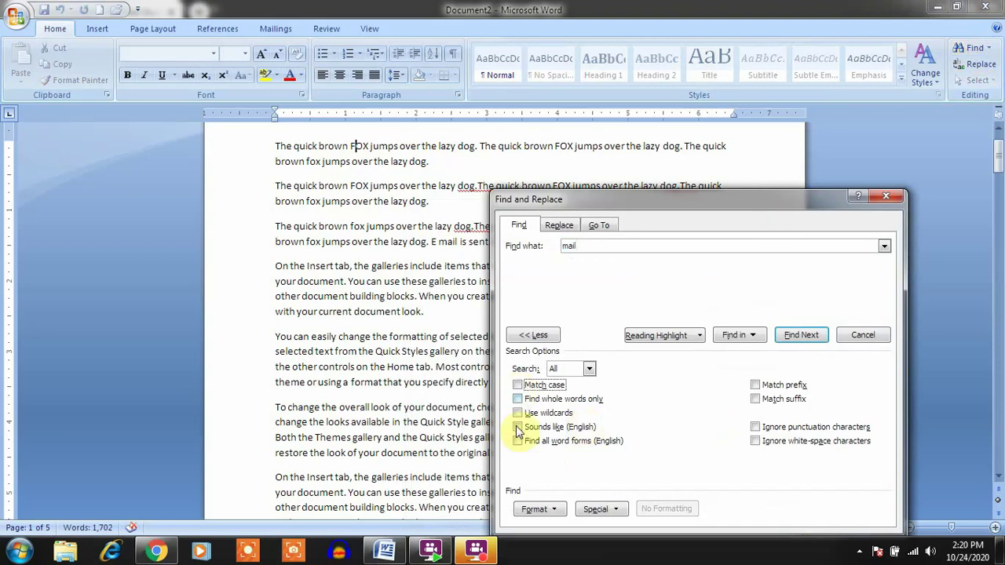
{"action": "left_click", "coordinate": [517, 427]}
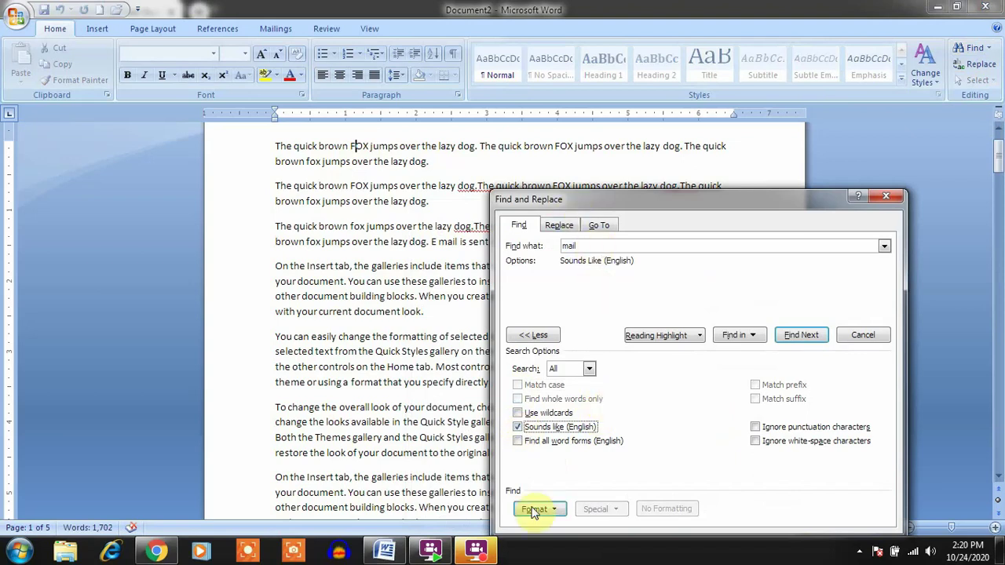
Find each sound-alike match such as male, acknowledge the finished message, and close the dialog.
{"action": "left_click", "coordinate": [801, 336]}
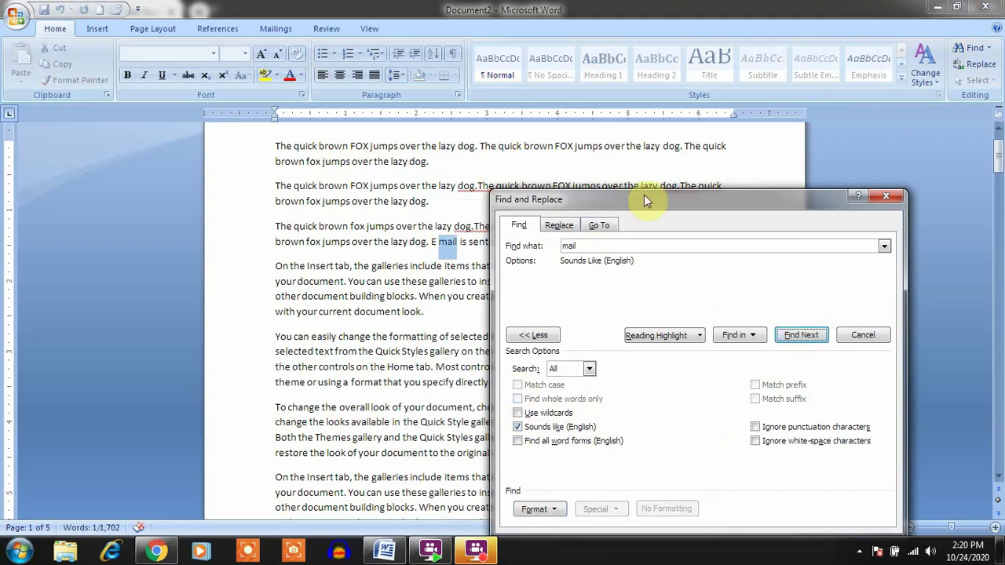
{"action": "left_click_drag", "start_coordinate": [643, 194], "coordinate": [689, 109]}
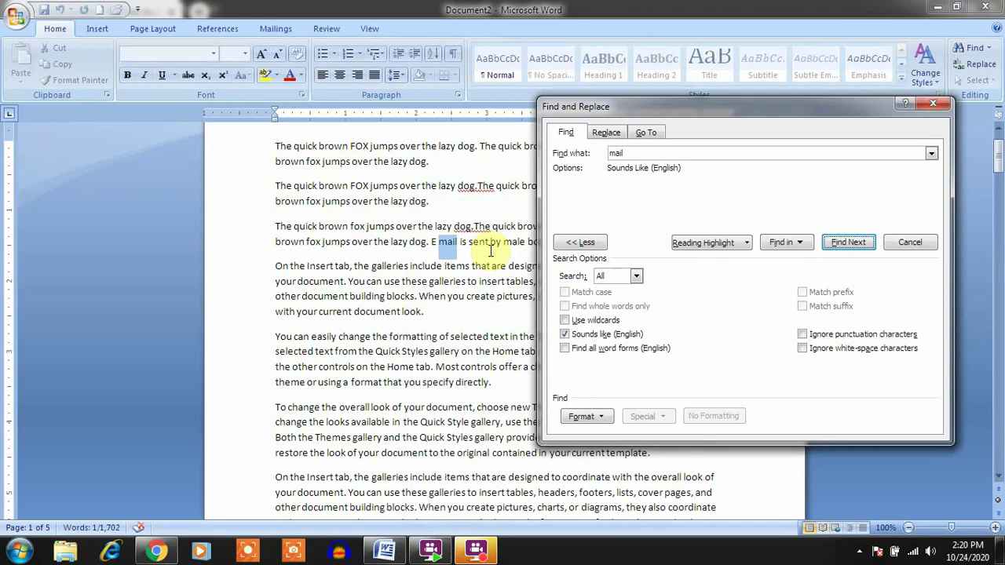
{"action": "left_click_drag", "start_coordinate": [771, 108], "coordinate": [131, 88]}
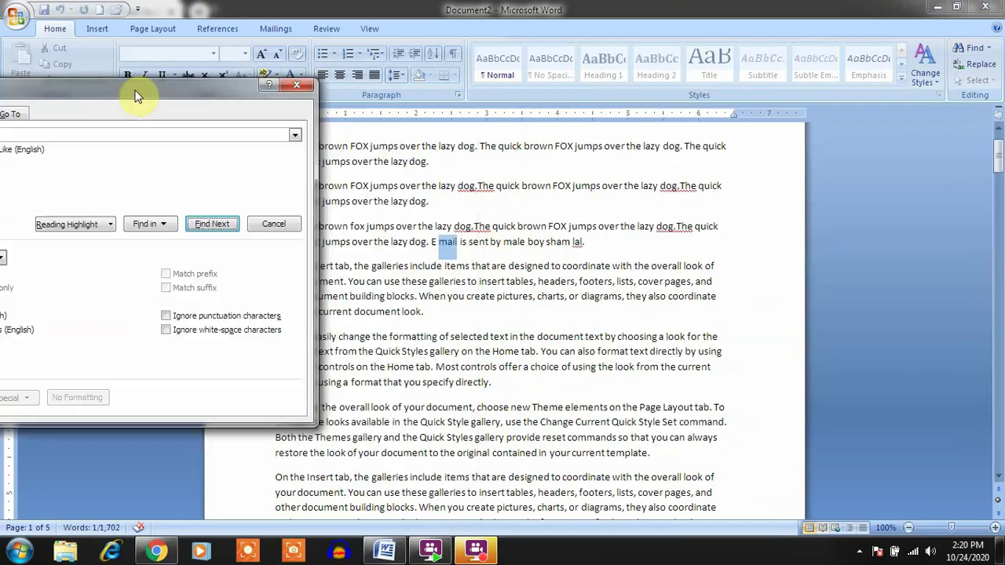
{"action": "left_click", "coordinate": [218, 225]}
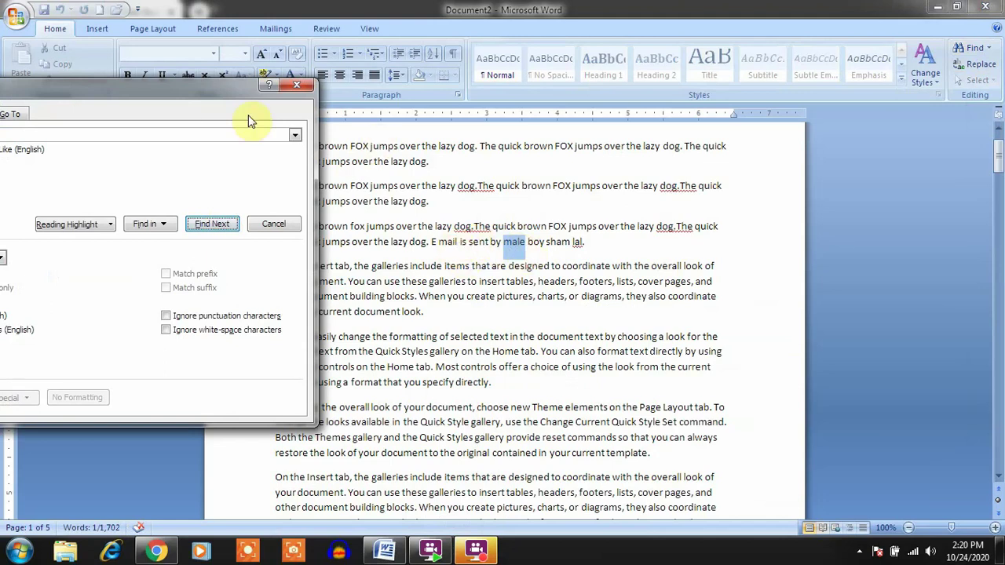
{"action": "left_click_drag", "start_coordinate": [195, 93], "coordinate": [884, 105]}
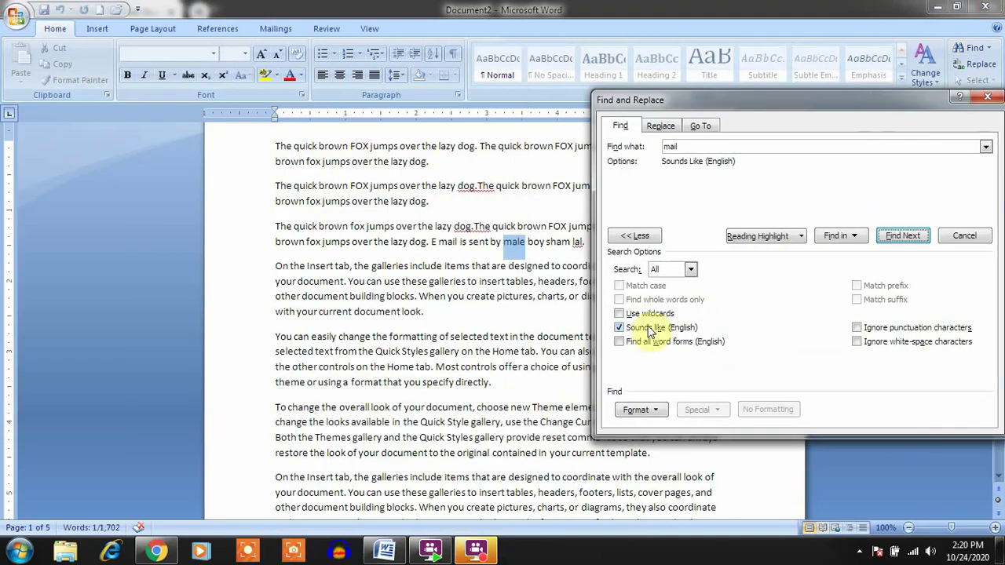
{"action": "left_click_drag", "start_coordinate": [825, 105], "coordinate": [785, 152]}
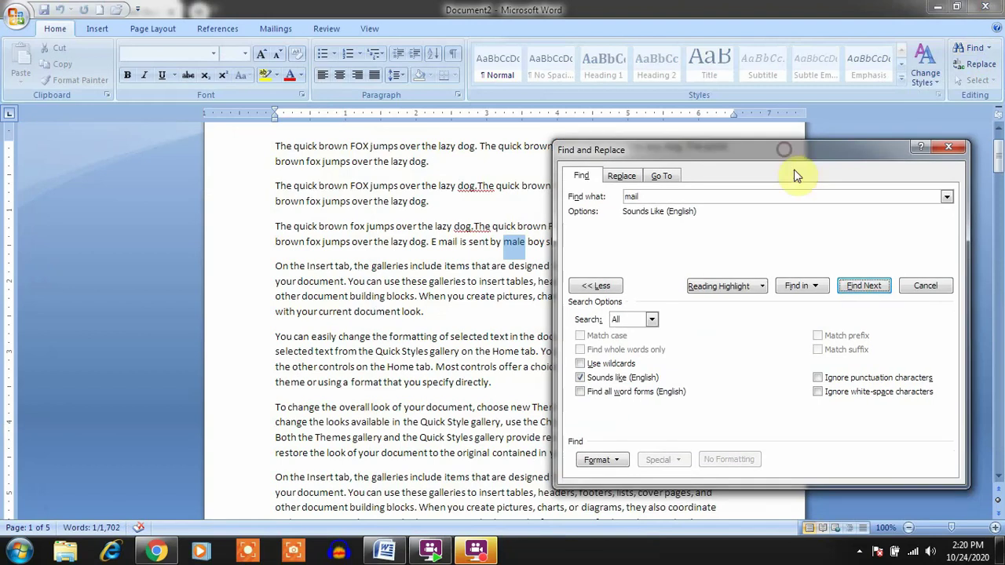
{"action": "left_click", "coordinate": [854, 284]}
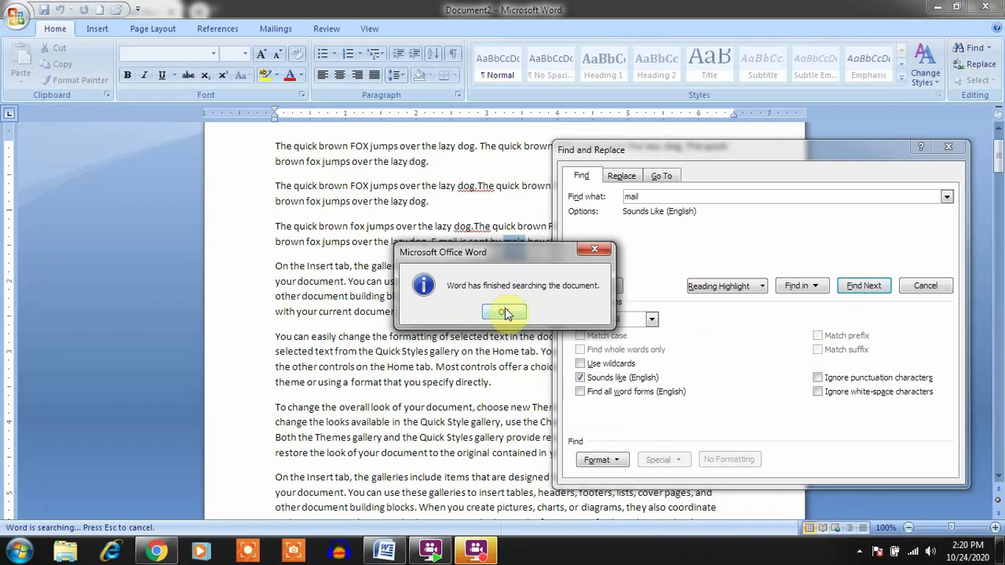
{"action": "left_click", "coordinate": [505, 313]}
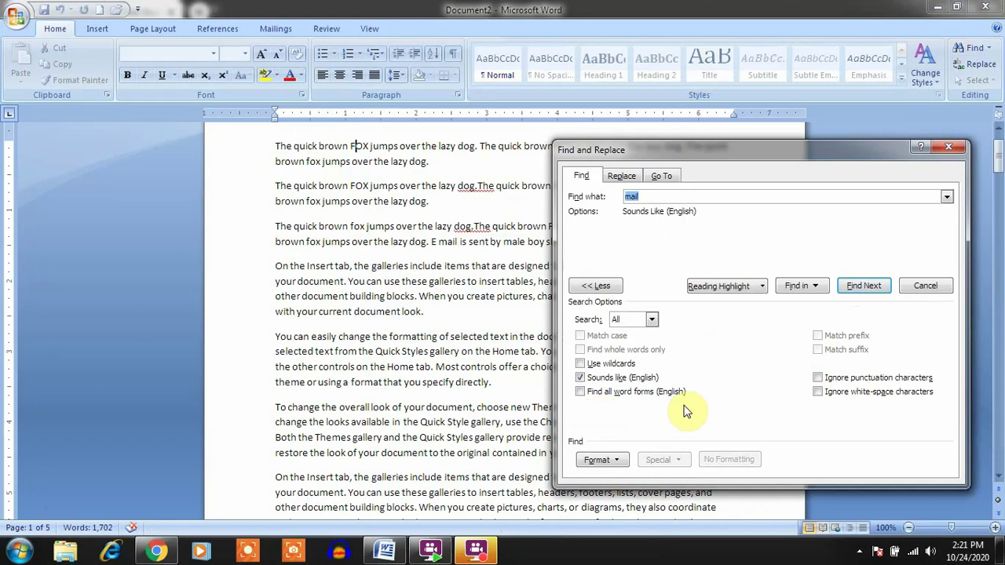
{"action": "left_click", "coordinate": [951, 150]}
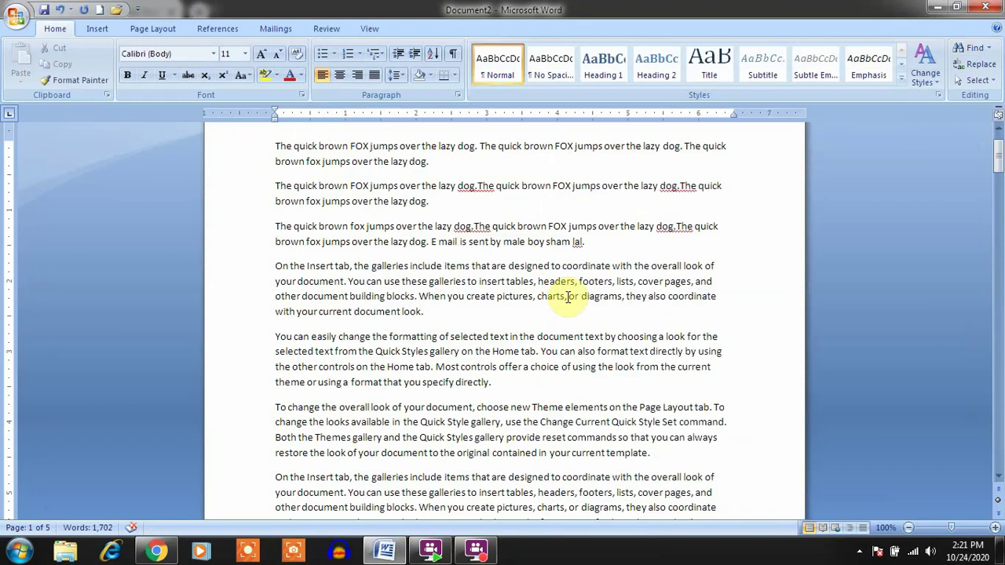
Add 'eat' to paragraph one, 'ate' to paragraph three, and 'Eaten eat ate eaten' to paragraph four.
{"action": "left_click", "coordinate": [442, 164]}
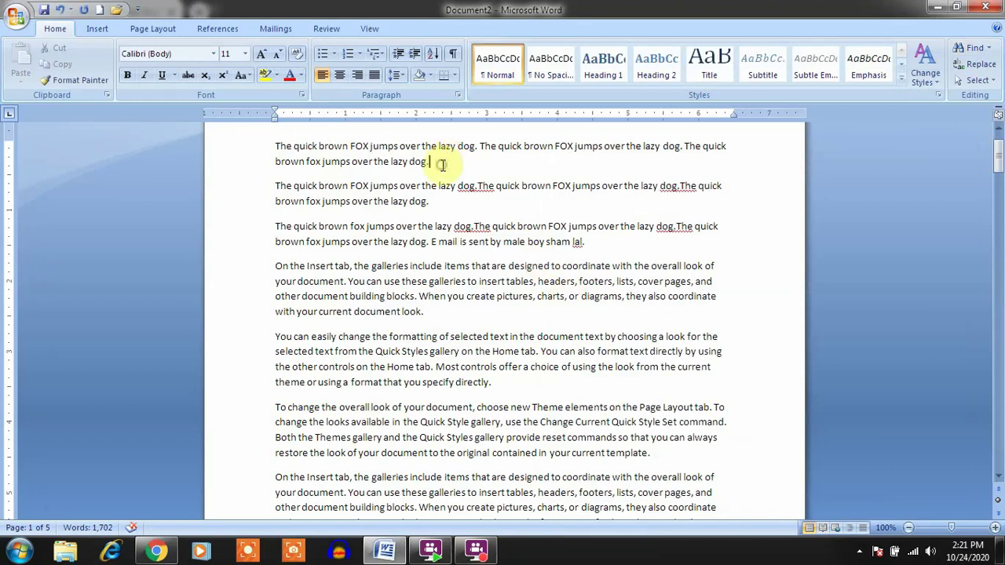
{"action": "type", "text": "eat"}
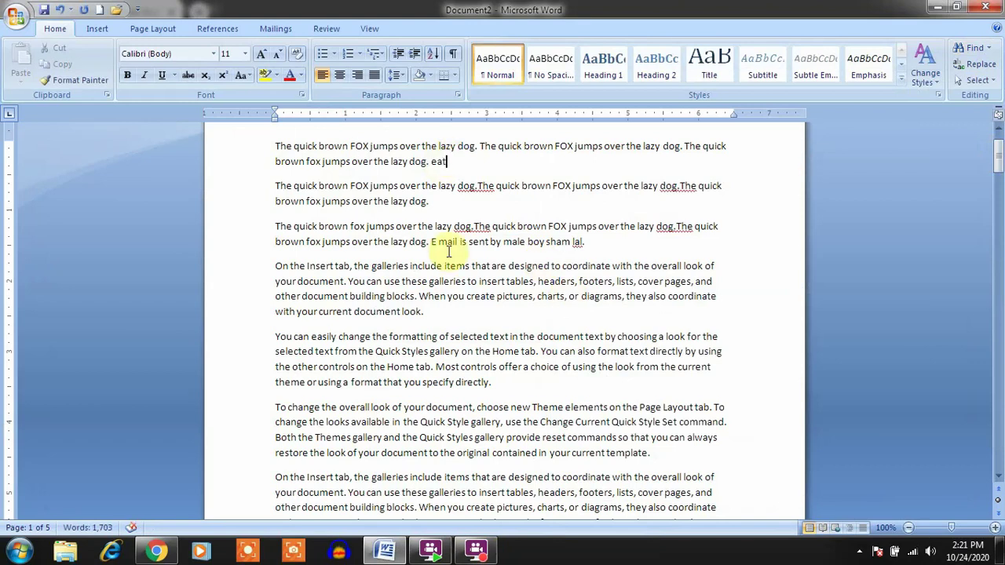
{"action": "left_click", "coordinate": [601, 246]}
{"action": "type", "text": "at"}
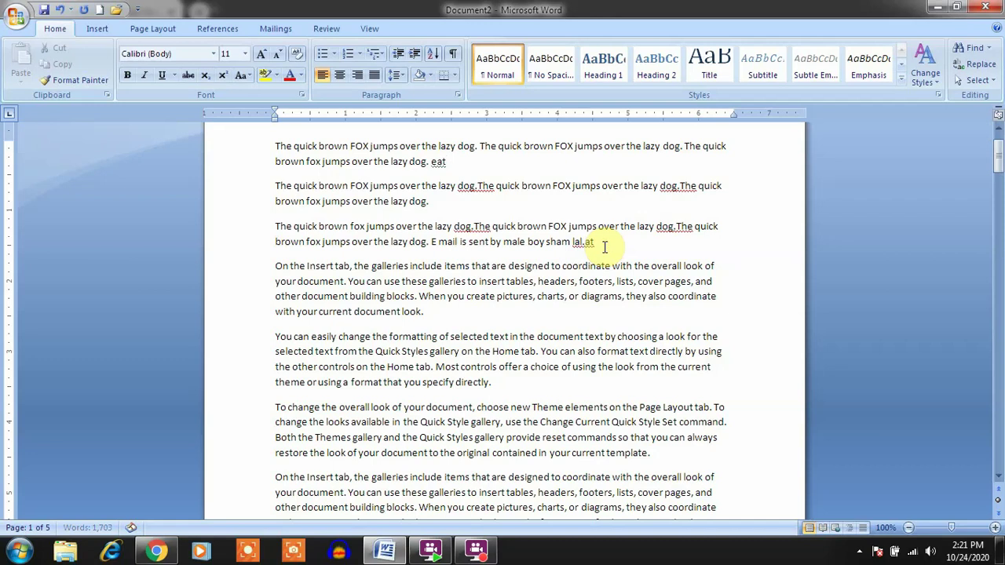
{"action": "type", "text": "e"}
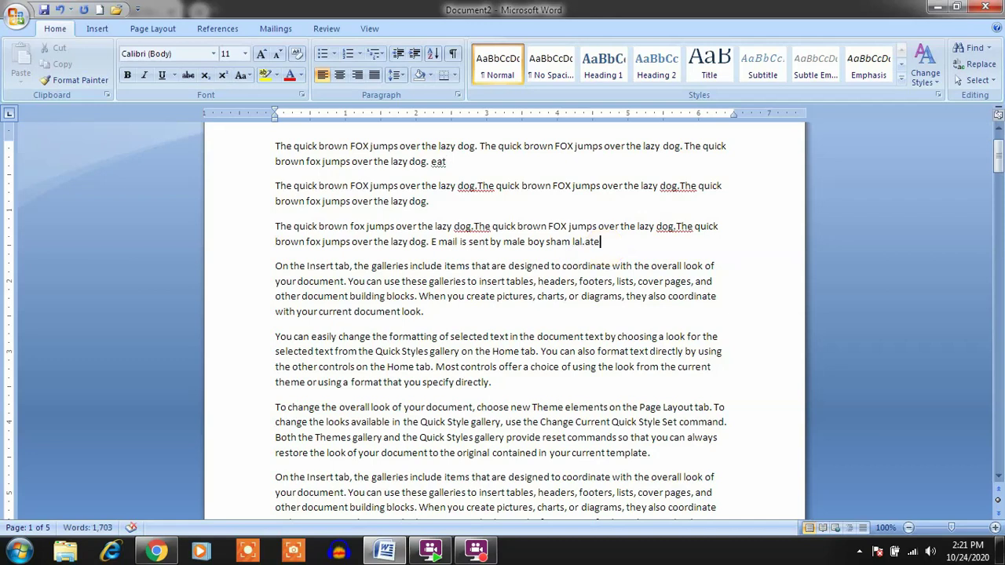
{"action": "left_click", "coordinate": [448, 312]}
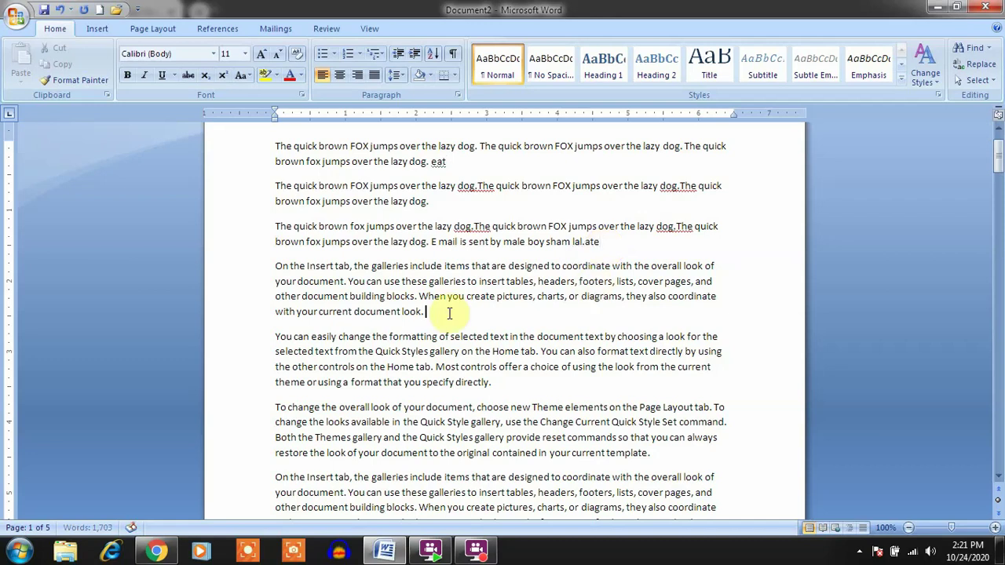
{"action": "type", "text": "eat"}
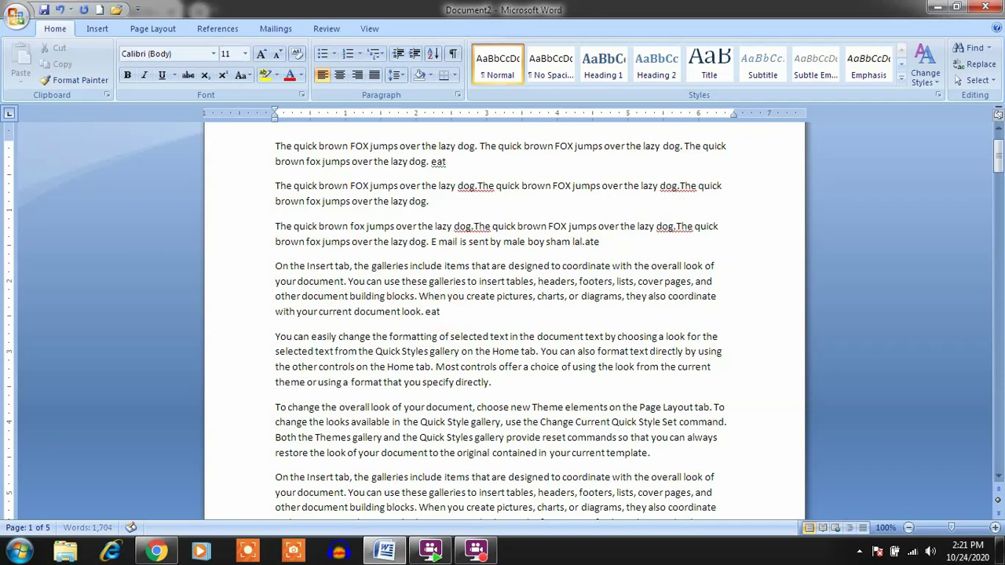
{"action": "type", "text": "en eate"}
{"action": "key", "text": "BackSpace"}
{"action": "type", "text": "ate eaten"}
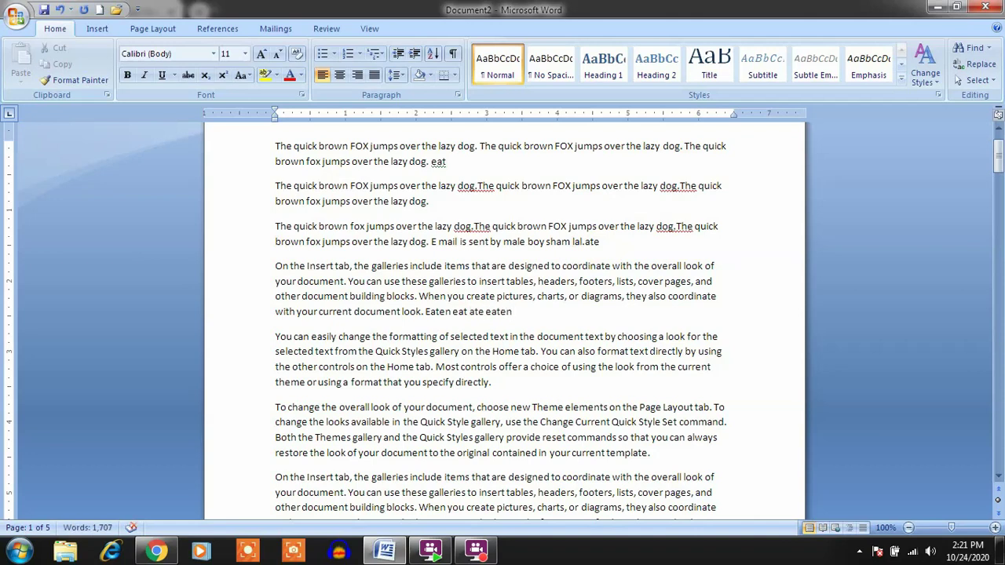
{"action": "left_click", "coordinate": [418, 151]}
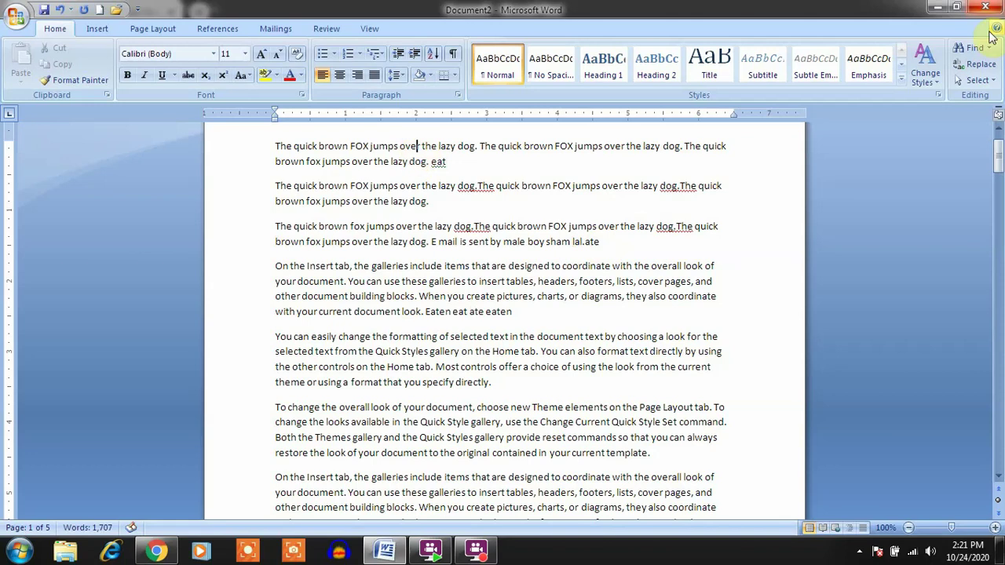
Search for eat with Sounds like off and Find all word forms on.
{"action": "left_click", "coordinate": [973, 48]}
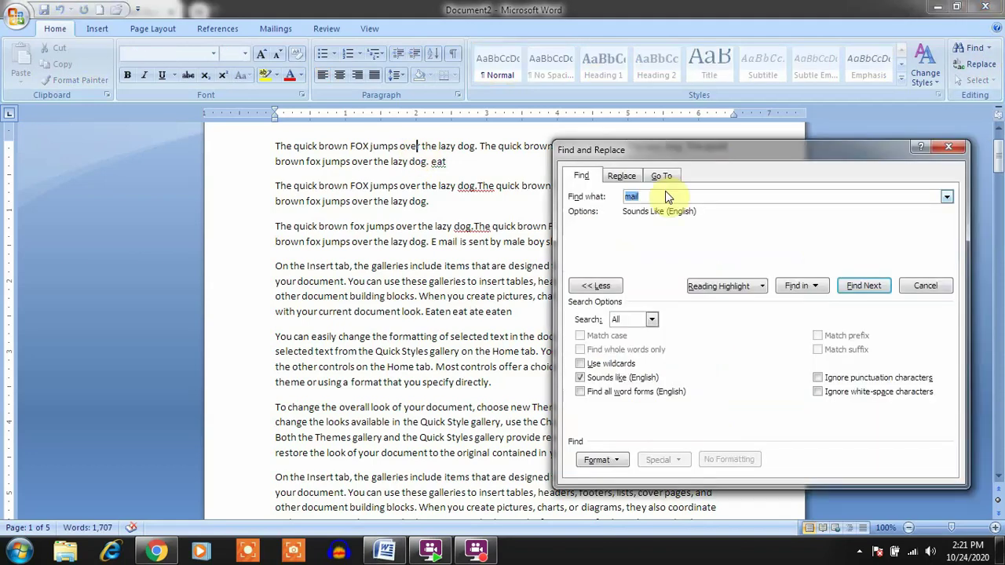
{"action": "type", "text": "eat"}
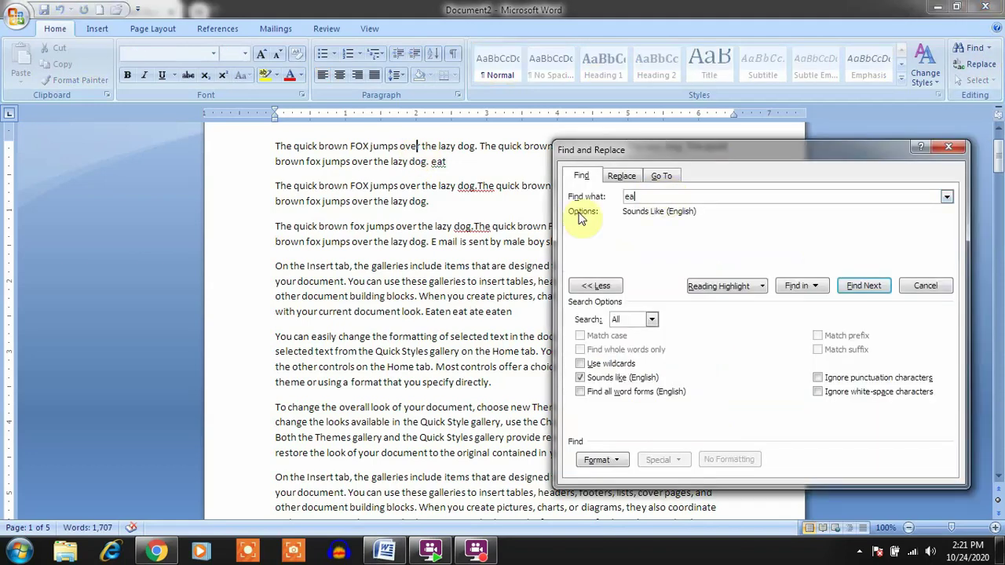
{"action": "left_click", "coordinate": [580, 377]}
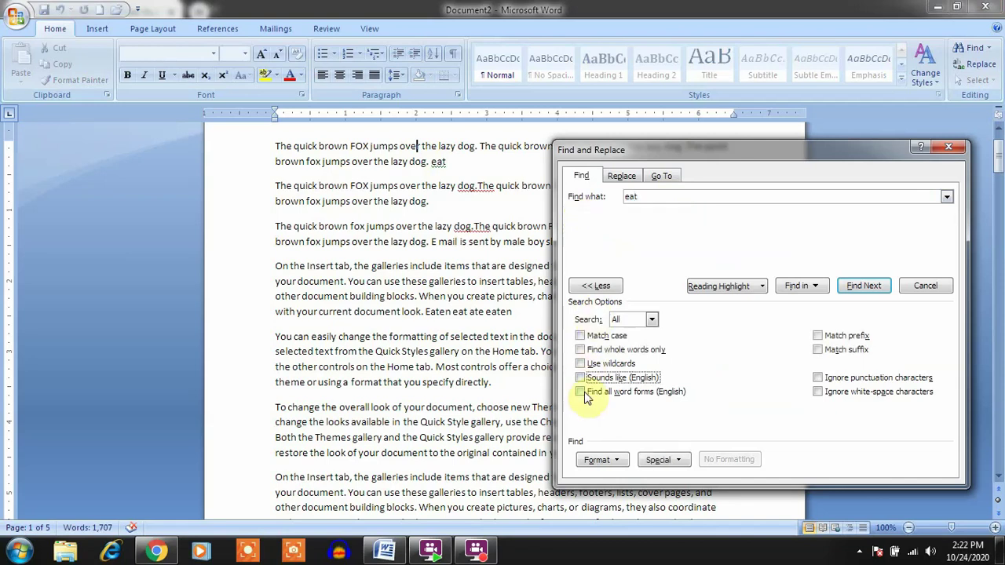
{"action": "left_click", "coordinate": [582, 392]}
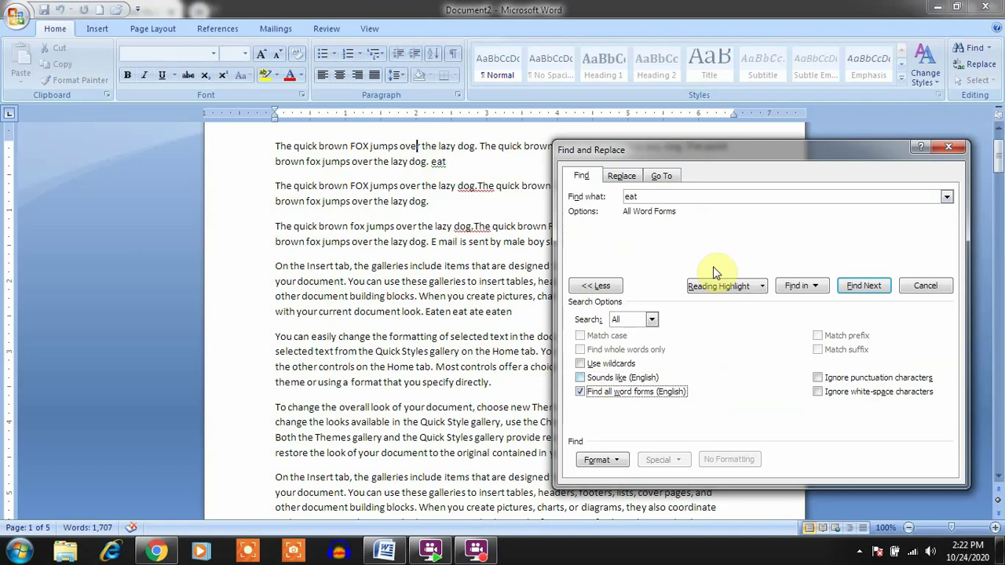
Step through the matches ate, Eaten, eat and eaten until the search finishes.
{"action": "left_click", "coordinate": [863, 286]}
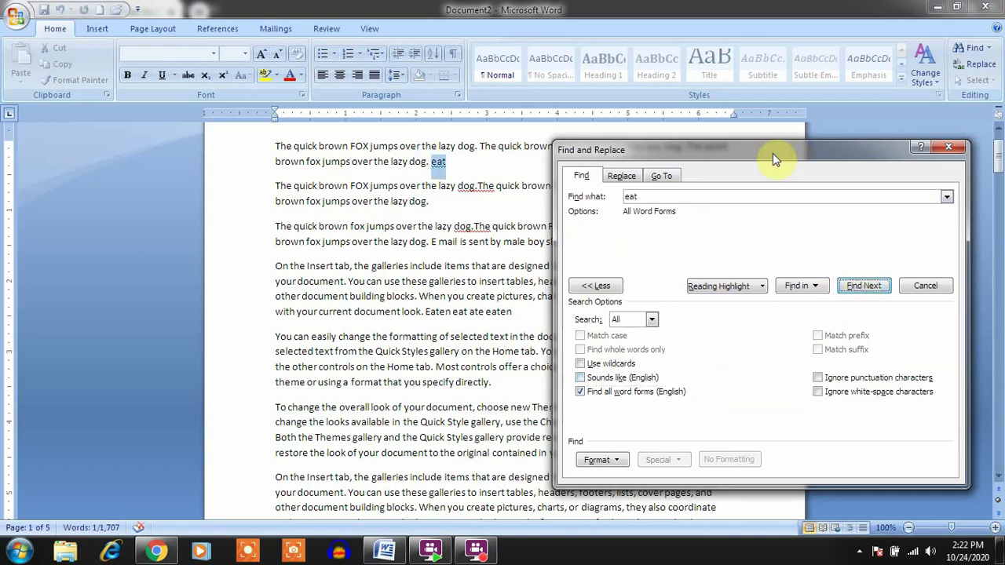
{"action": "left_click_drag", "start_coordinate": [772, 153], "coordinate": [138, 75]}
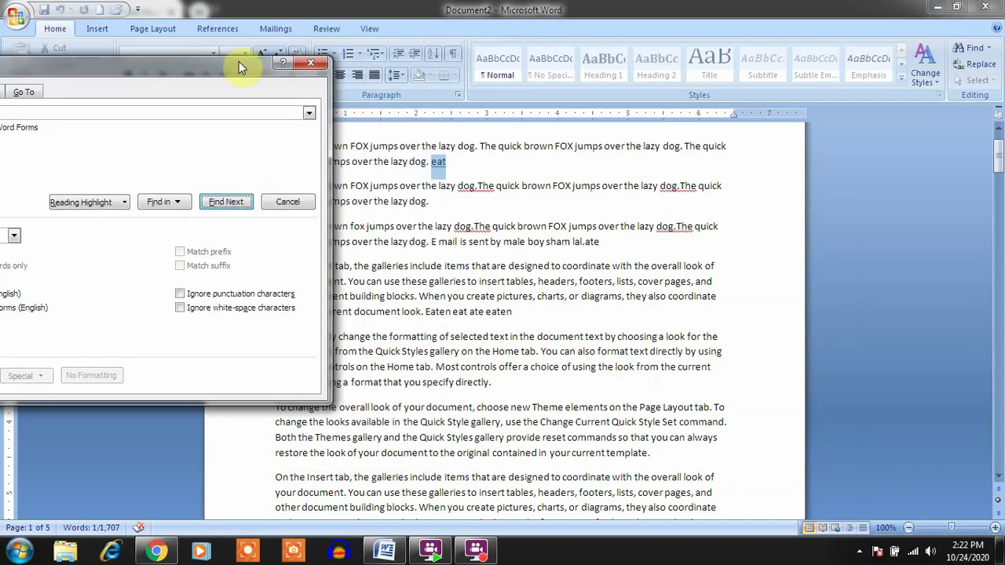
{"action": "mouse_move", "coordinate": [239, 62]}
{"action": "left_mouse_down"}
{"action": "mouse_move", "coordinate": [220, 86]}
{"action": "mouse_move", "coordinate": [246, 70]}
{"action": "left_mouse_up"}
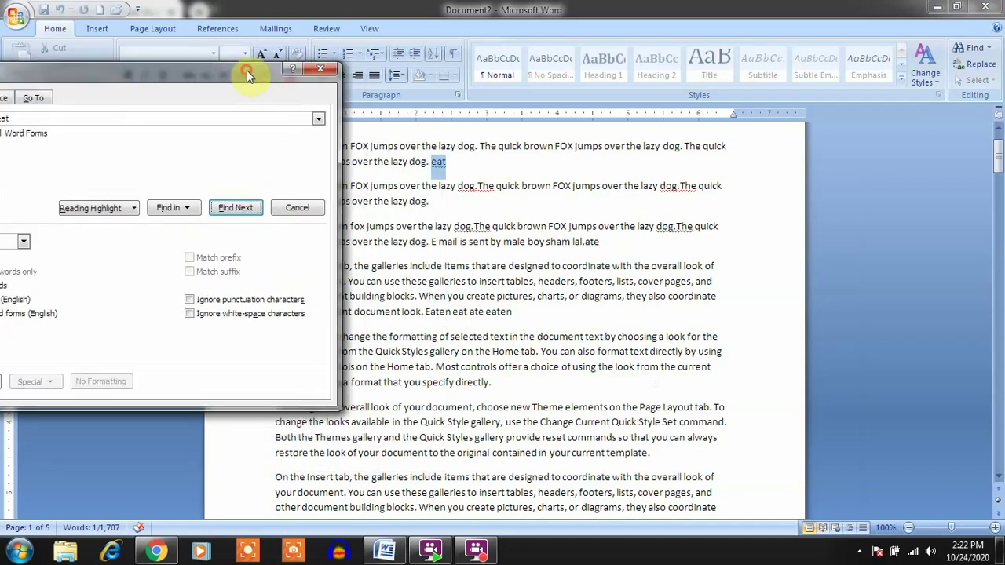
{"action": "left_click", "coordinate": [247, 209]}
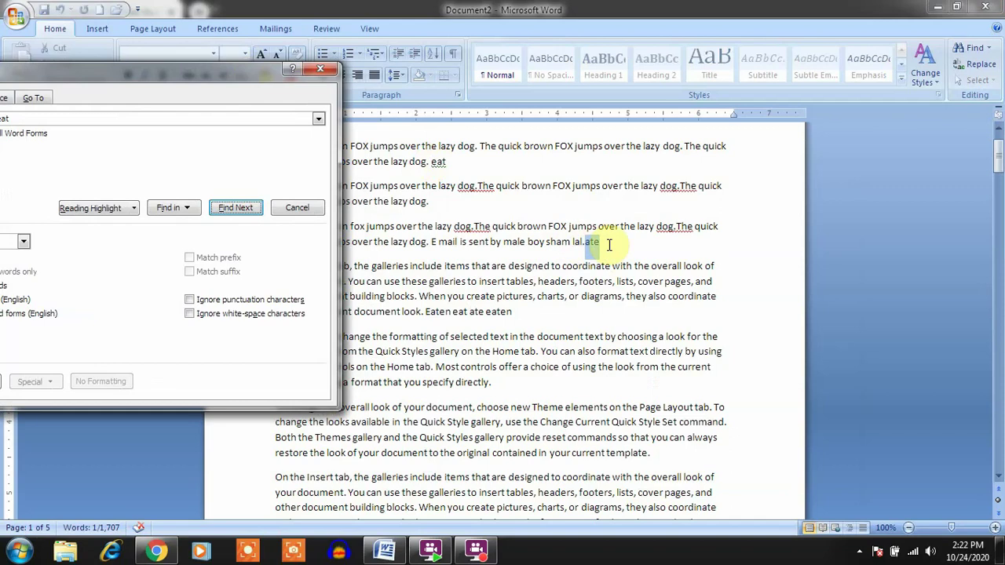
{"action": "left_click", "coordinate": [226, 209]}
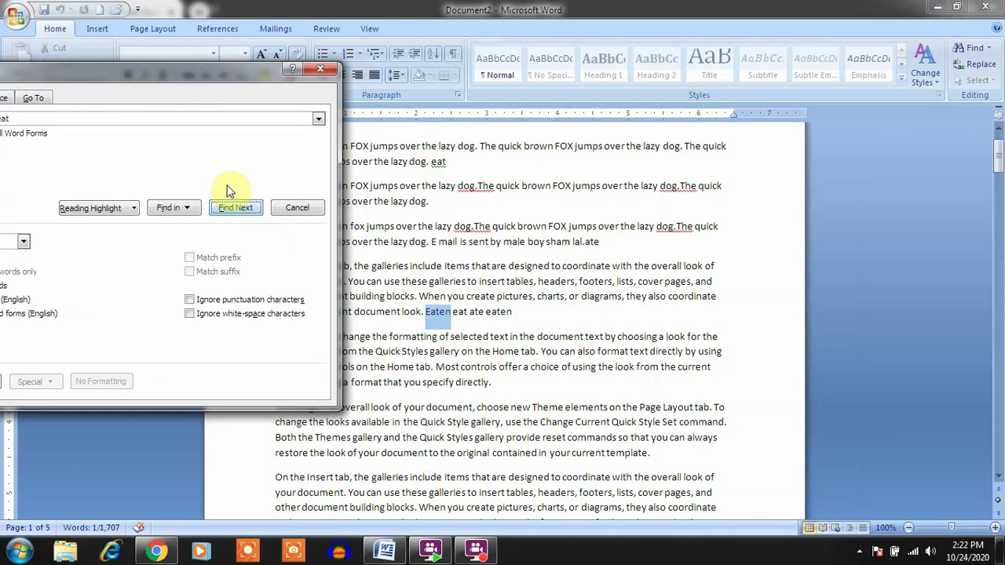
{"action": "left_click_drag", "start_coordinate": [189, 70], "coordinate": [224, 67]}
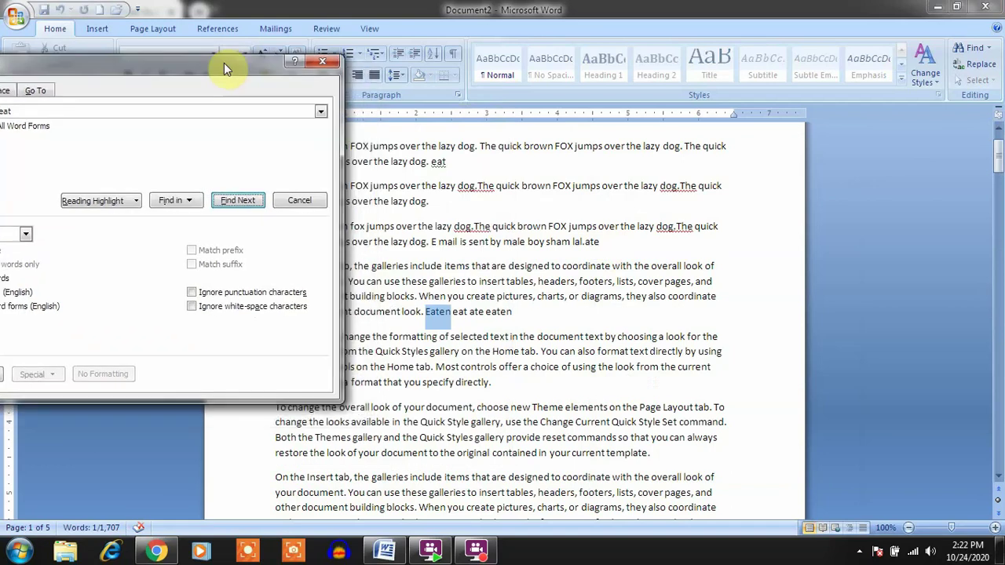
{"action": "left_click", "coordinate": [243, 201]}
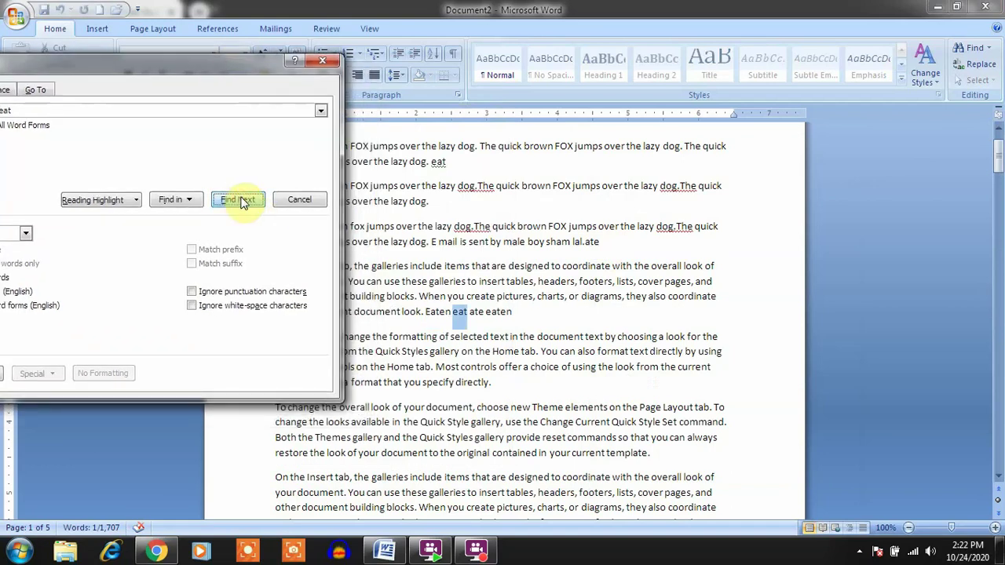
{"action": "left_click", "coordinate": [243, 201]}
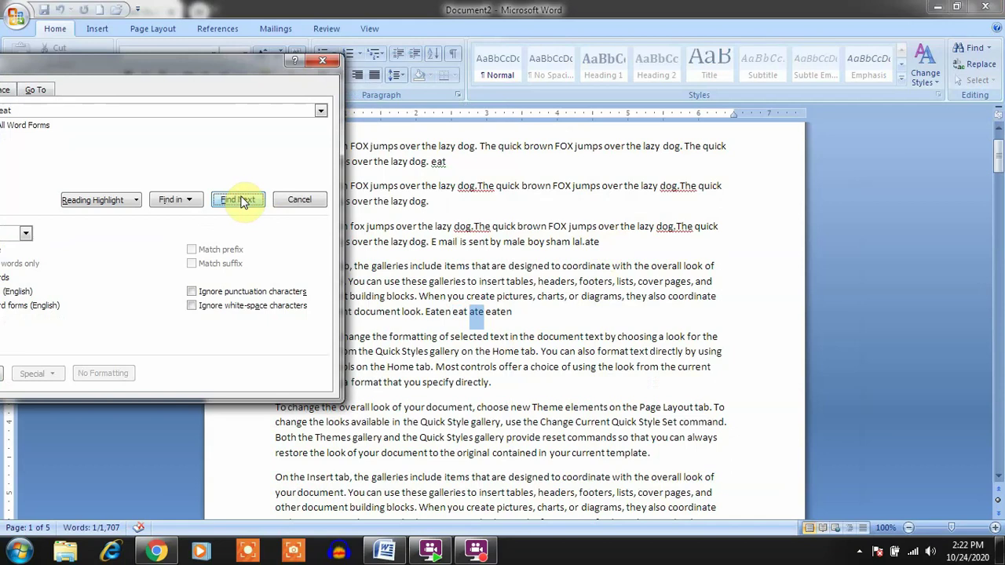
{"action": "left_click", "coordinate": [243, 201]}
{"action": "left_click", "coordinate": [244, 201]}
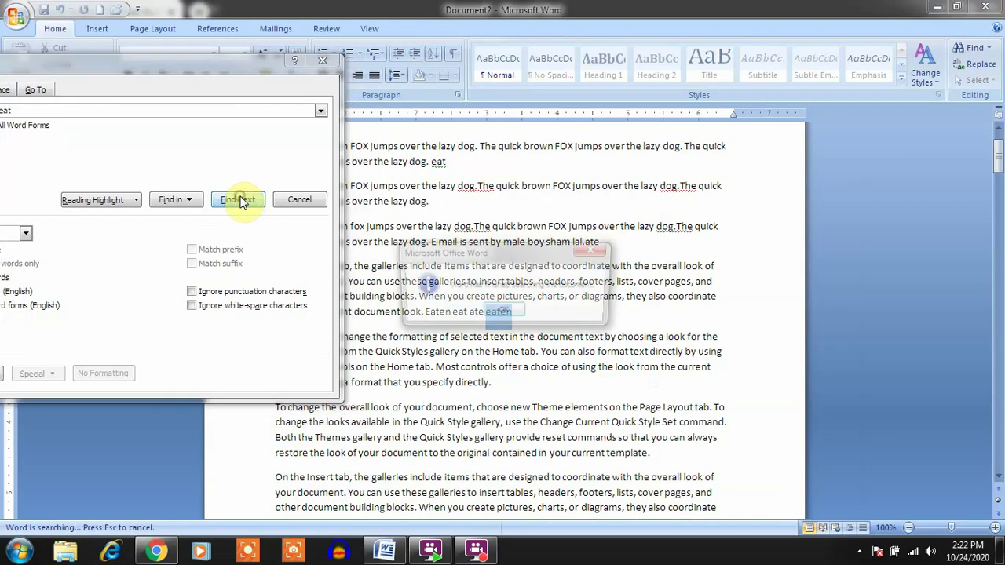
{"action": "left_click", "coordinate": [503, 313]}
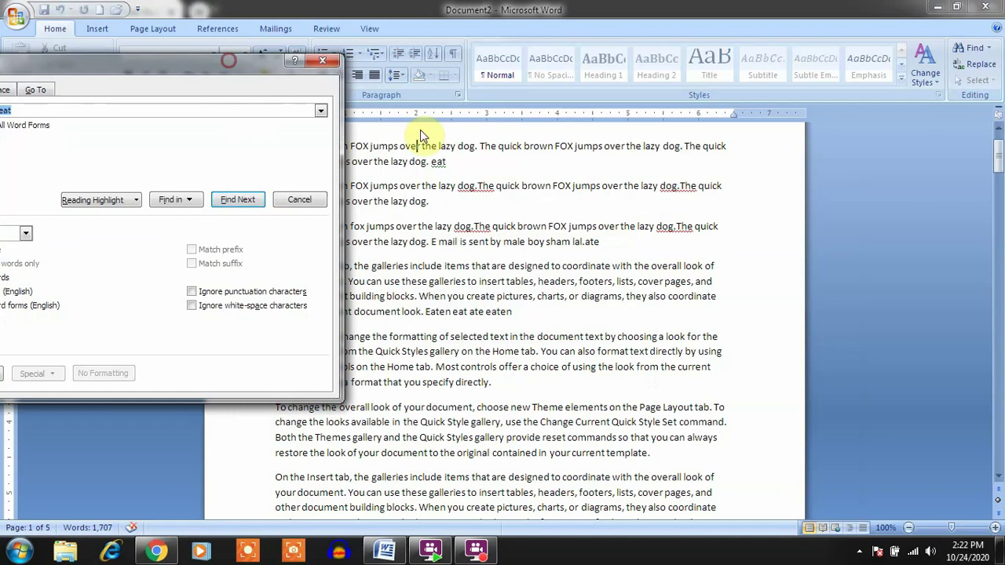
Drag the Find and Replace dialog from the left edge to the centre-right.
{"action": "left_click_drag", "start_coordinate": [226, 60], "coordinate": [716, 144]}
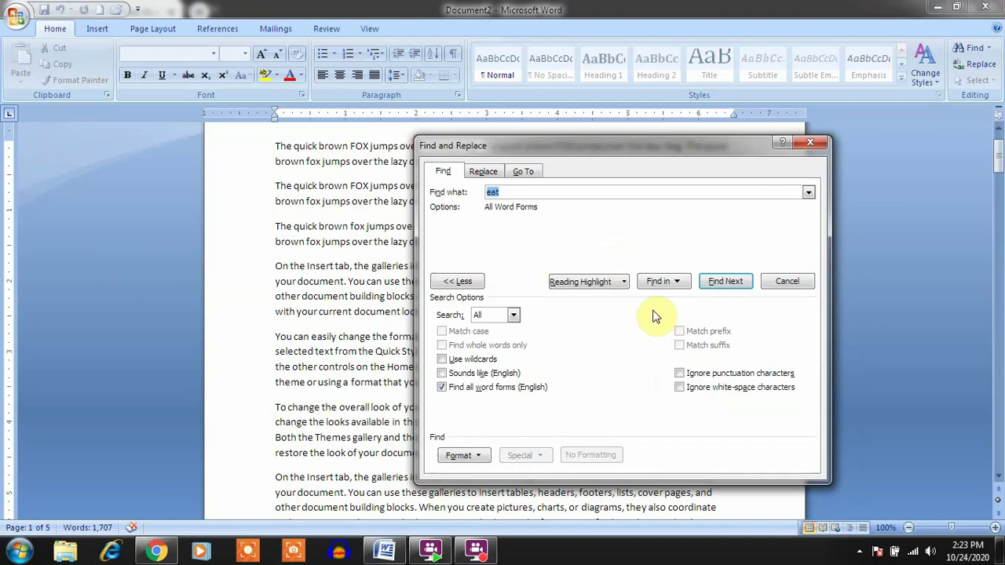
Turn off Find all word forms and search for fo? as plain text, which finds nothing.
{"action": "left_click", "coordinate": [442, 391]}
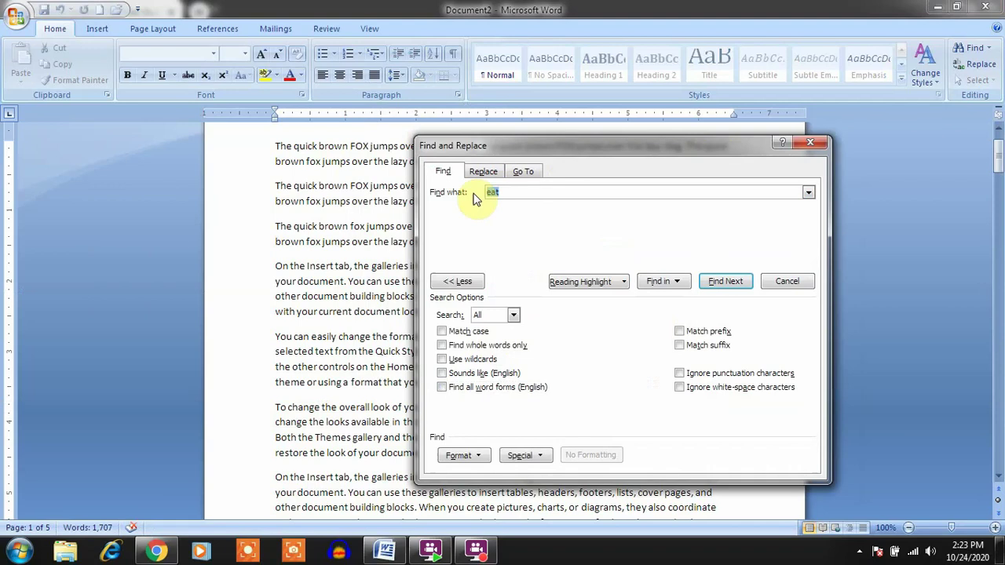
{"action": "key", "text": "BackSpace"}
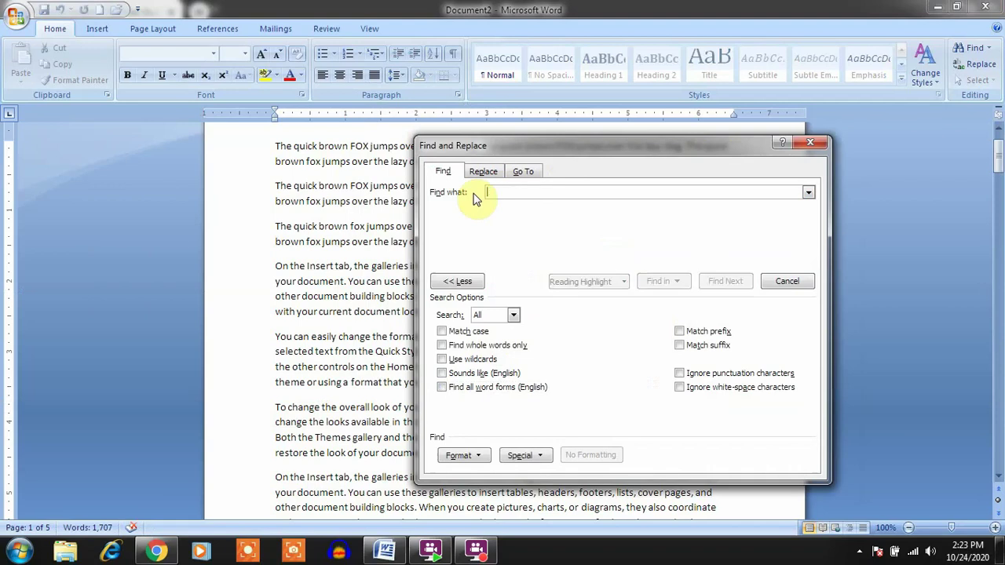
{"action": "type", "text": "fo"}
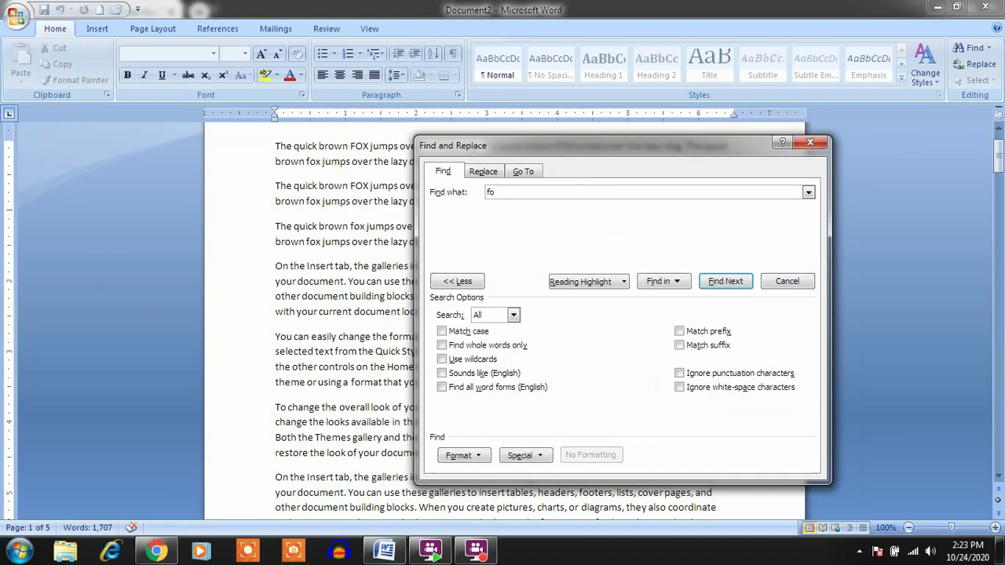
{"action": "type", "text": "?"}
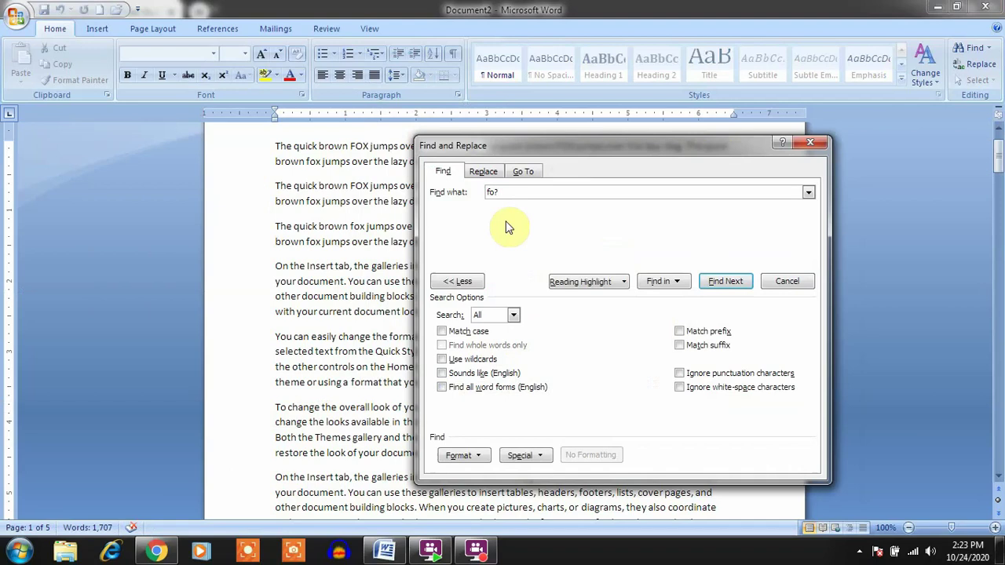
{"action": "left_click", "coordinate": [500, 196]}
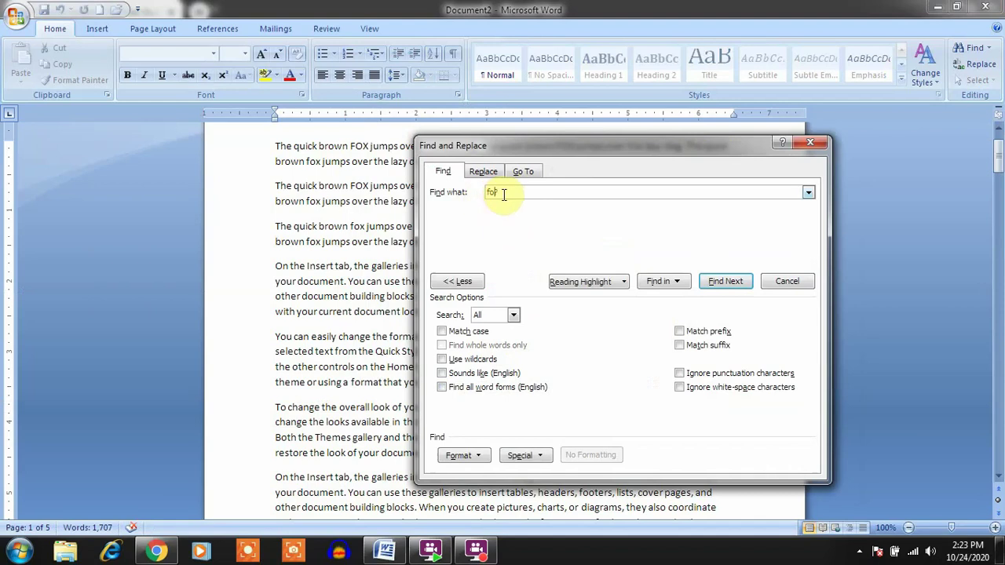
{"action": "left_click", "coordinate": [726, 281]}
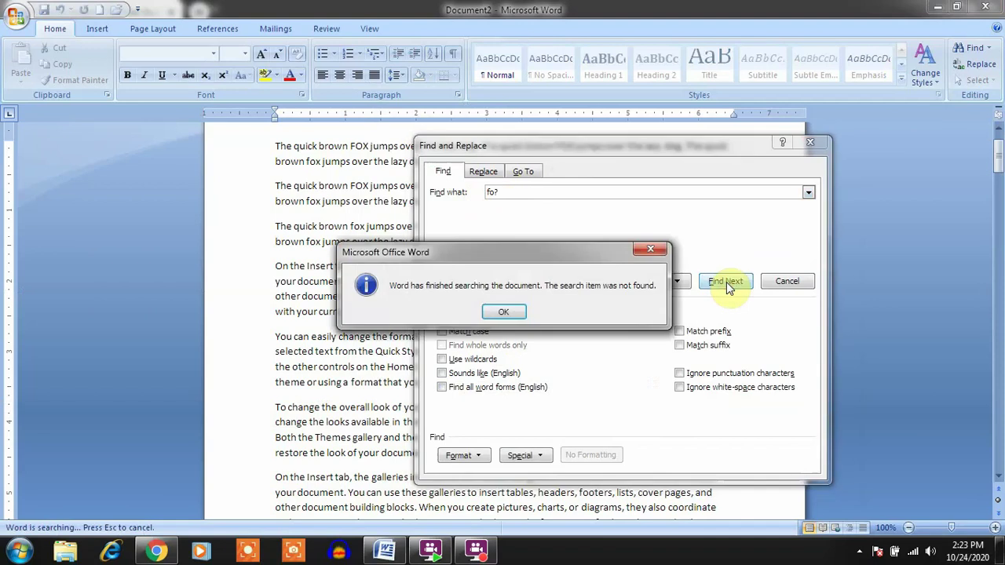
{"action": "left_click", "coordinate": [504, 314]}
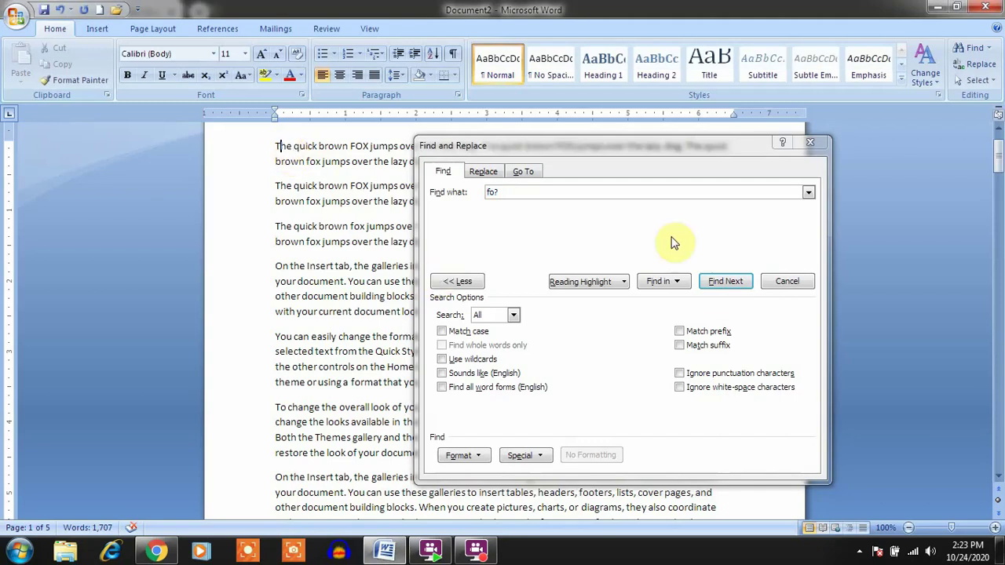
Enable Use wildcards and run the fo? search, reaching the fox in paragraph one.
{"action": "left_click", "coordinate": [725, 282]}
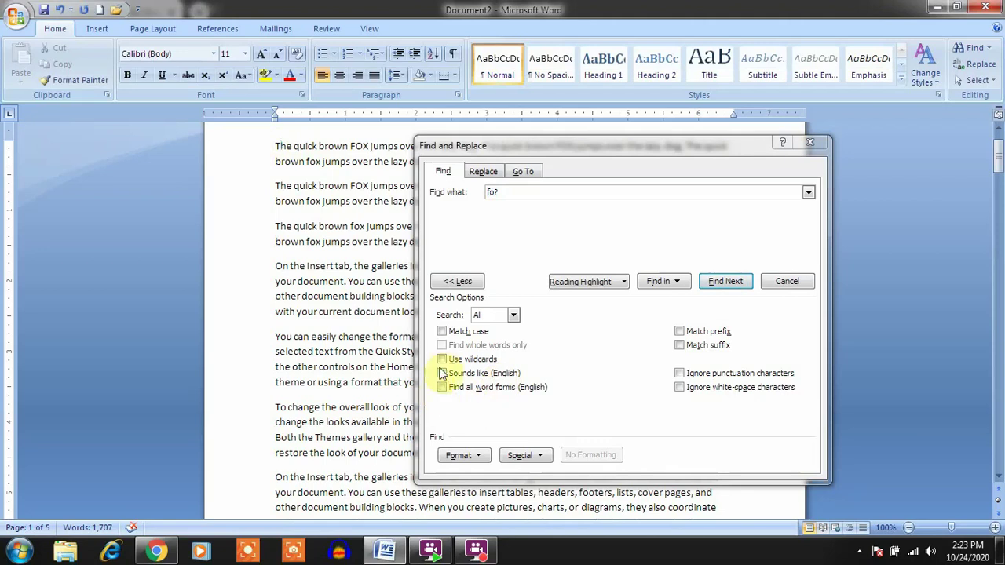
{"action": "left_click", "coordinate": [441, 358]}
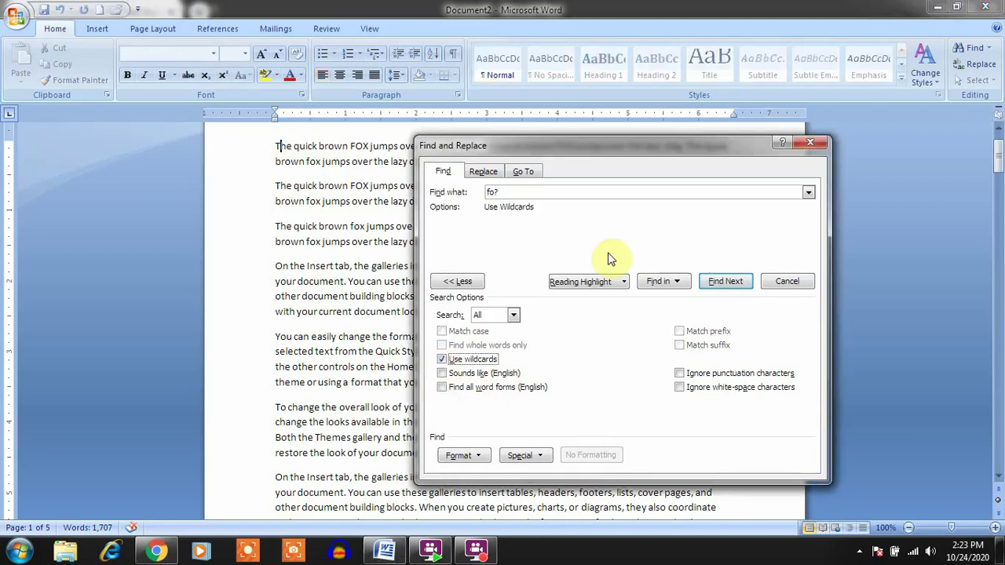
{"action": "left_click", "coordinate": [727, 284]}
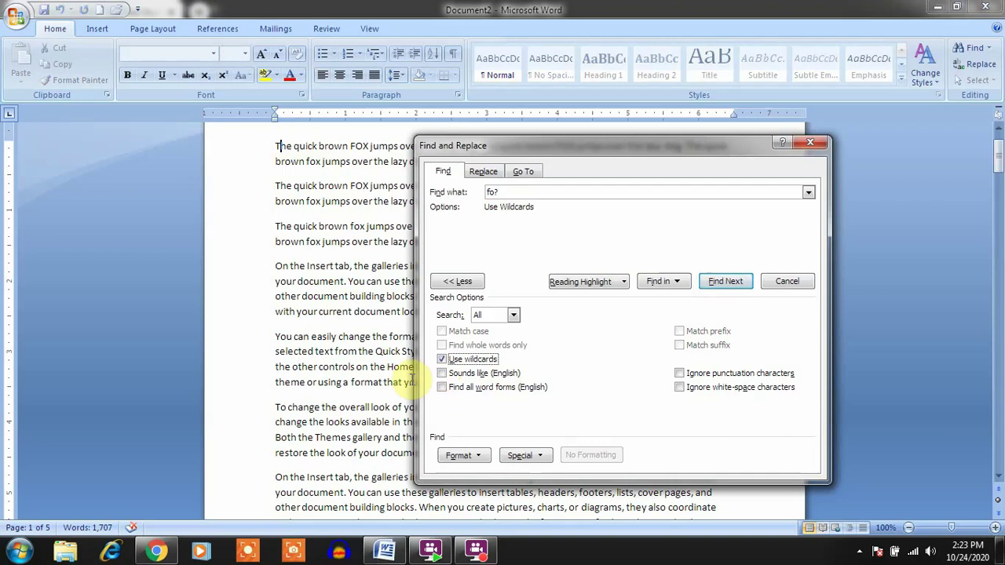
{"action": "left_click", "coordinate": [728, 285]}
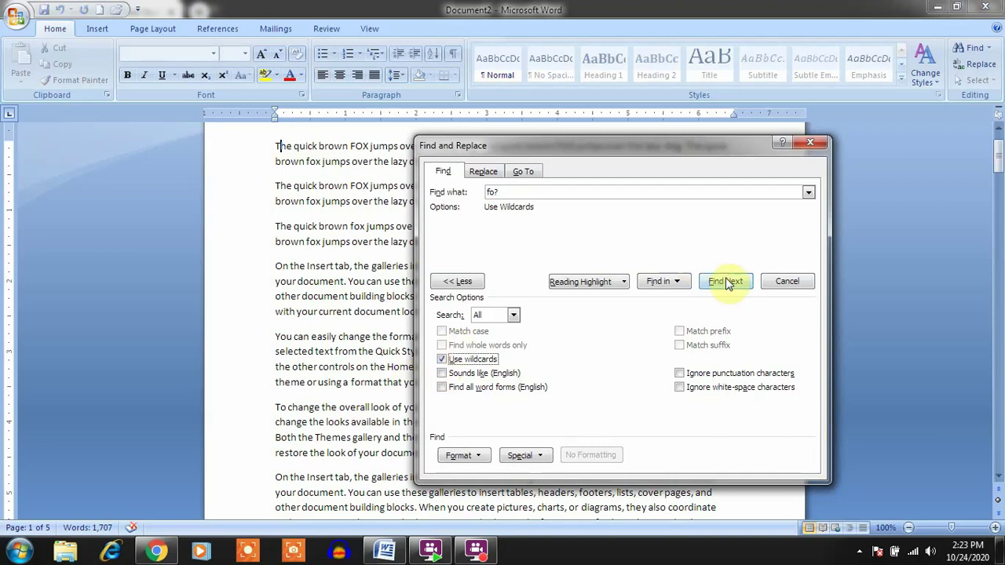
{"action": "left_click", "coordinate": [728, 284]}
Step through the fo? matches in the fox occurrences, footers and formatting.
{"action": "left_click_drag", "start_coordinate": [654, 155], "coordinate": [853, 124]}
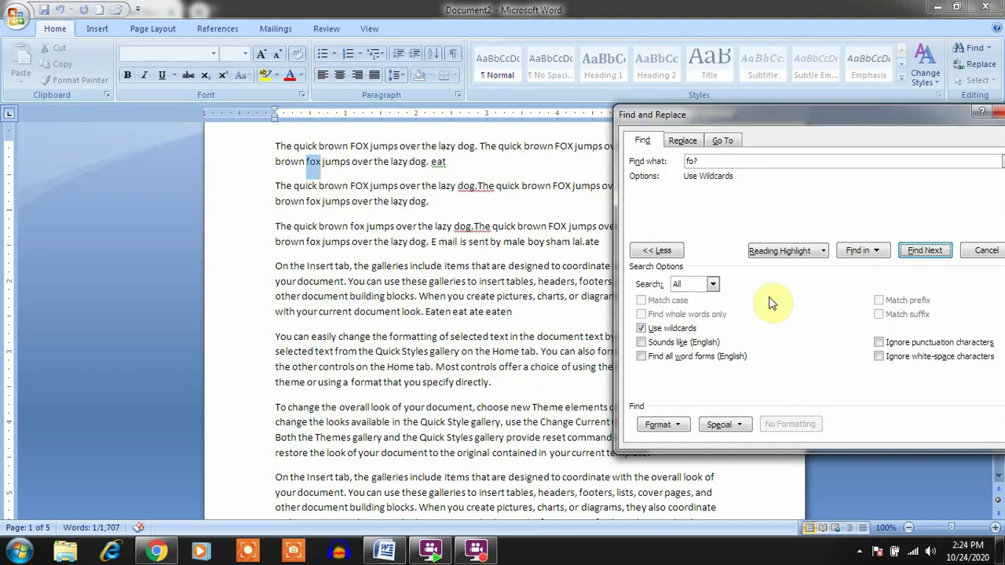
{"action": "left_click", "coordinate": [911, 252]}
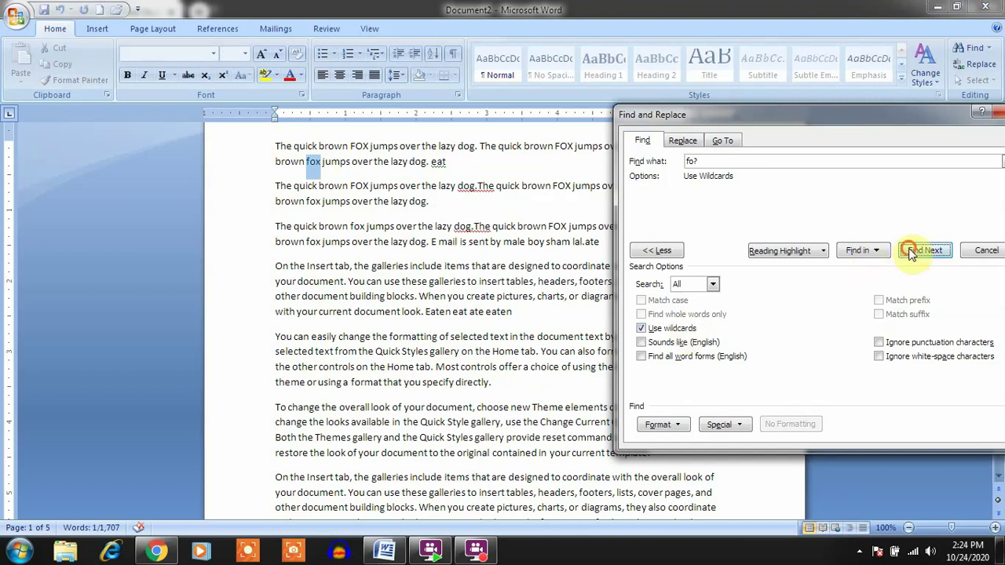
{"action": "left_click", "coordinate": [911, 251]}
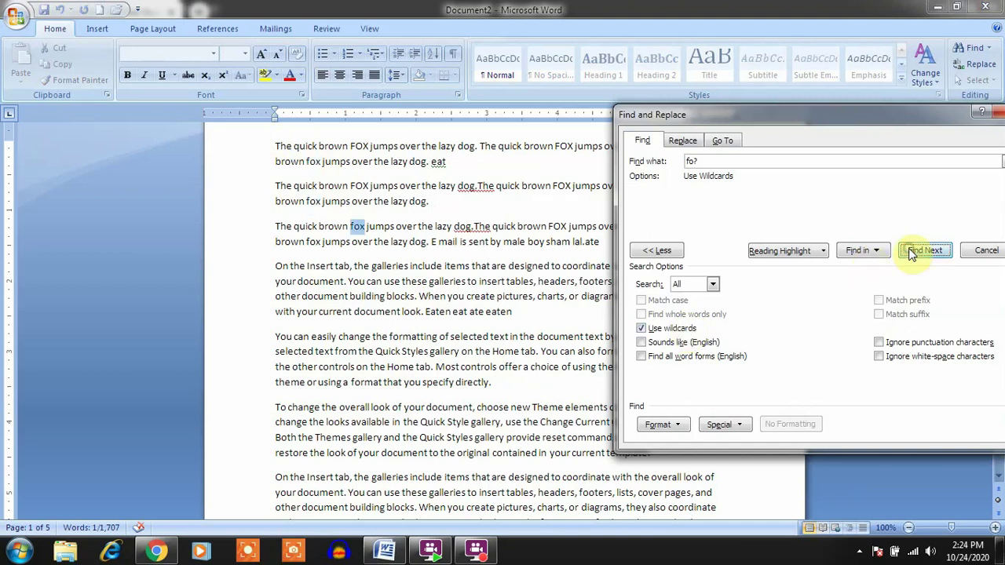
{"action": "left_click", "coordinate": [911, 251]}
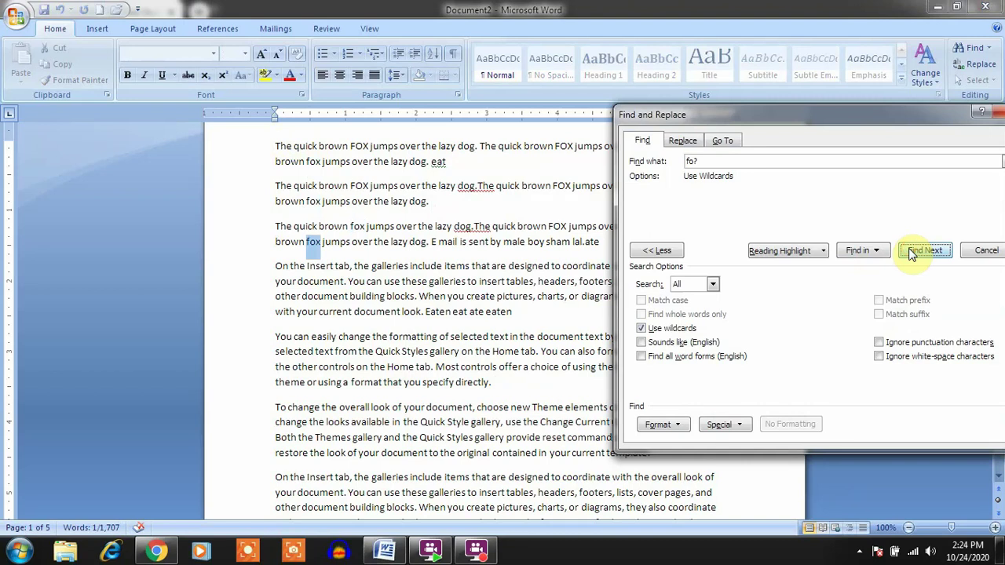
{"action": "left_click", "coordinate": [912, 252]}
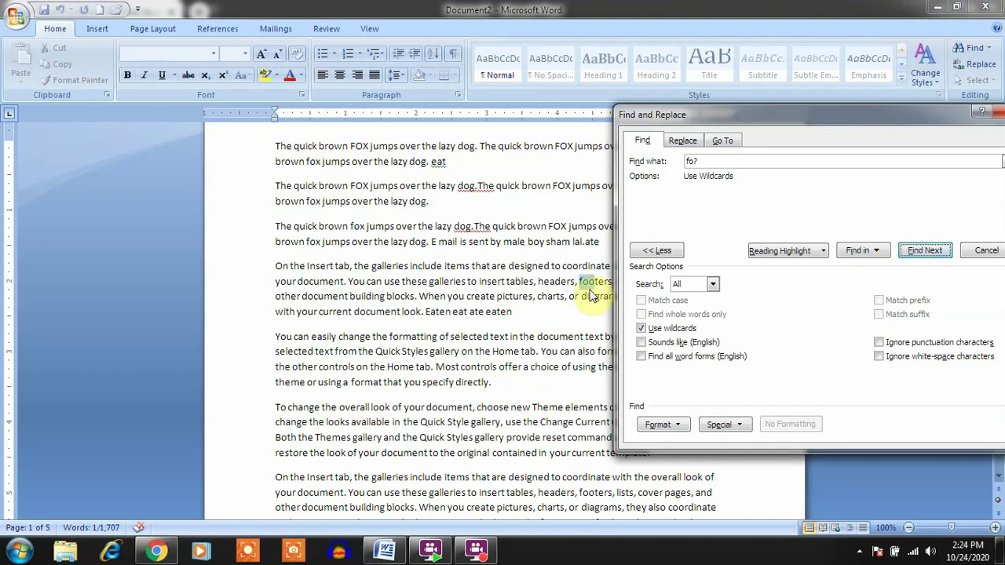
{"action": "left_click", "coordinate": [924, 251]}
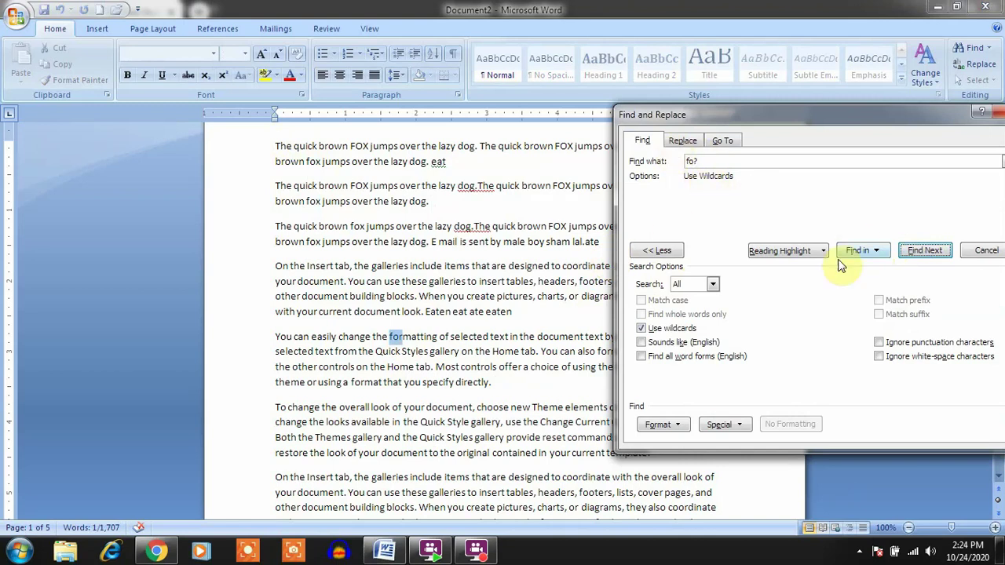
{"action": "left_click", "coordinate": [926, 251]}
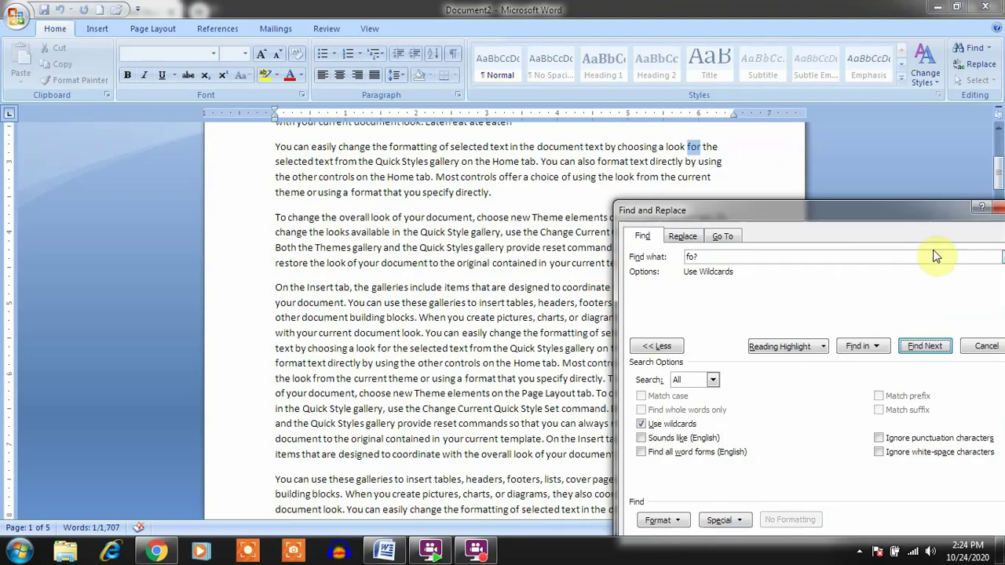
Keep advancing through the remaining fo? matches in format, footers, formatting and for.
{"action": "left_click", "coordinate": [929, 346]}
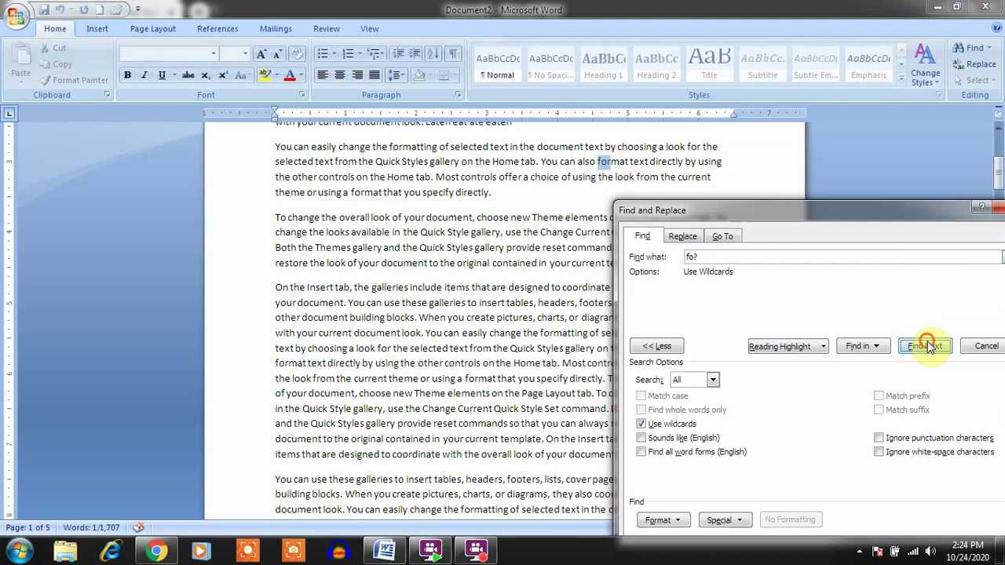
{"action": "left_click", "coordinate": [928, 346]}
{"action": "left_click", "coordinate": [928, 346]}
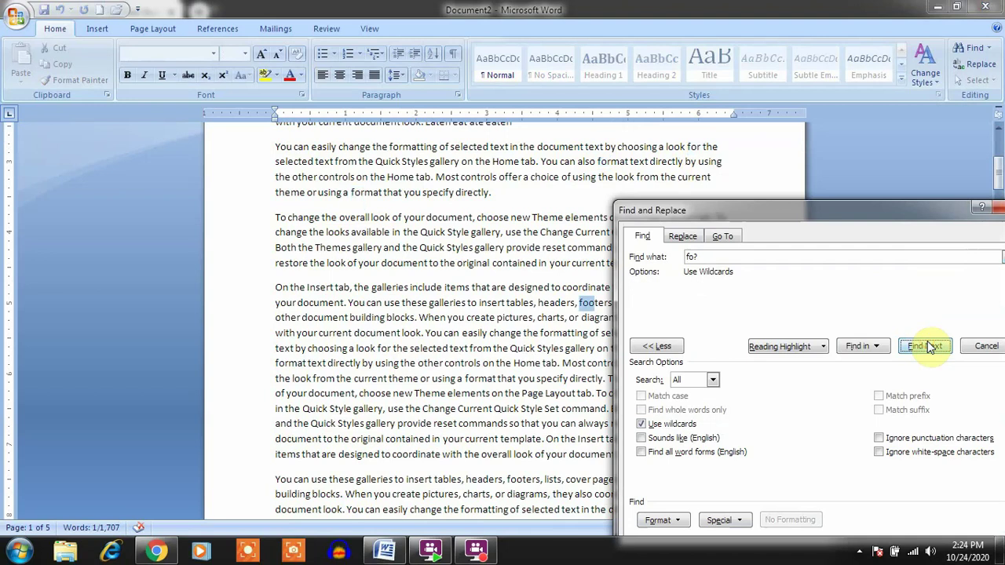
{"action": "left_click", "coordinate": [928, 346]}
{"action": "left_click", "coordinate": [928, 346]}
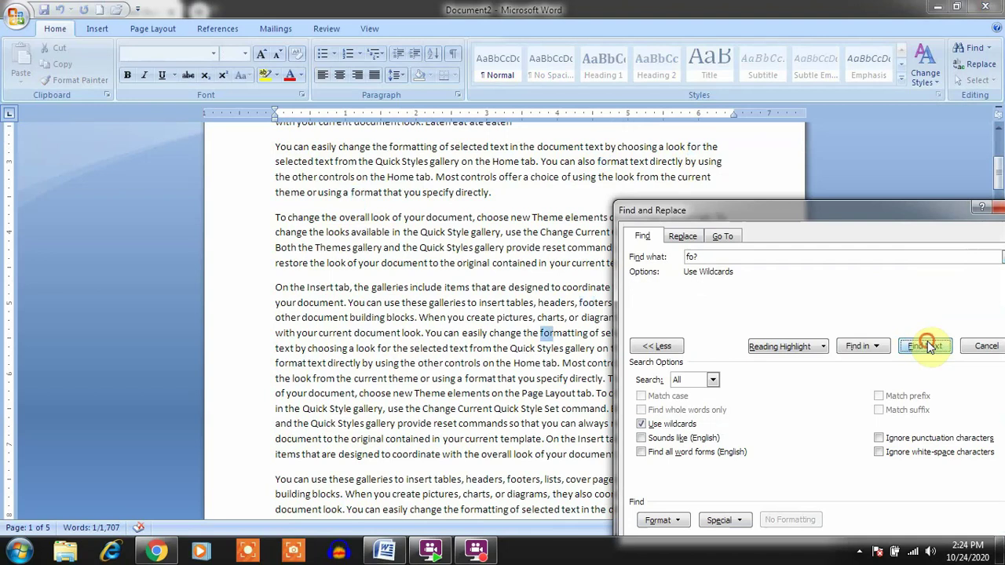
{"action": "left_click", "coordinate": [928, 346]}
{"action": "left_click", "coordinate": [928, 346]}
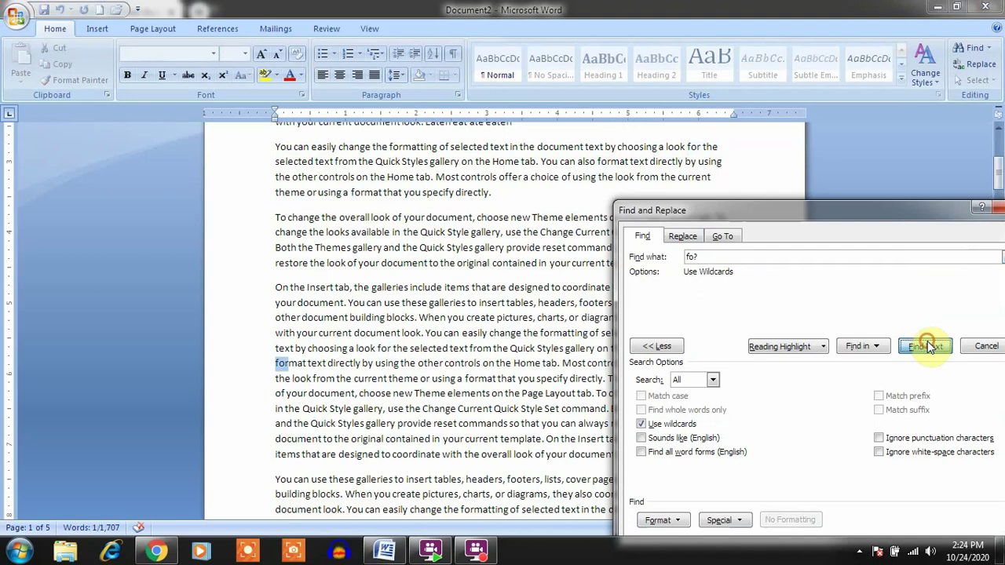
{"action": "left_click", "coordinate": [928, 346]}
{"action": "left_click", "coordinate": [928, 346]}
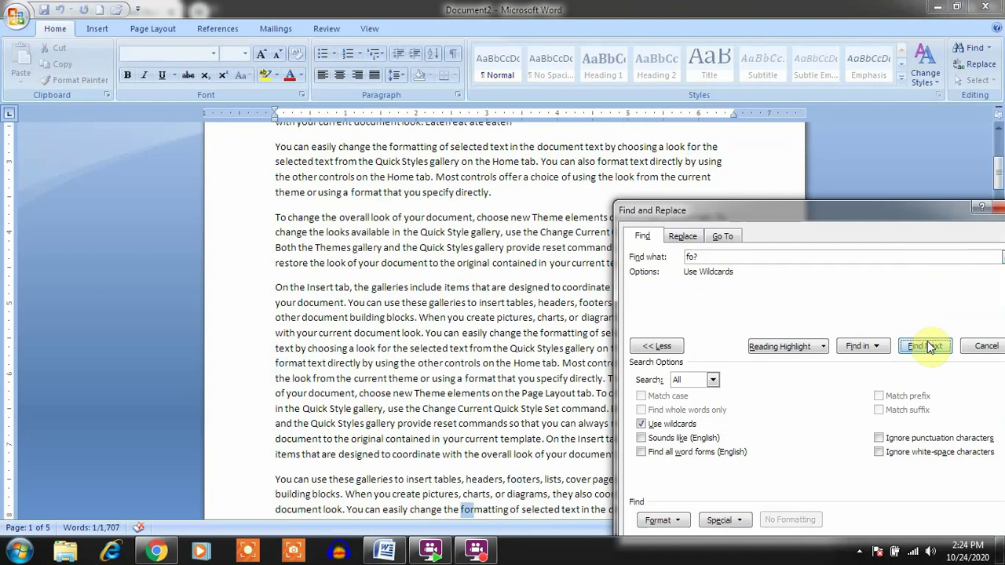
{"action": "left_click", "coordinate": [929, 346]}
{"action": "left_click", "coordinate": [929, 346]}
{"action": "left_click", "coordinate": [928, 347]}
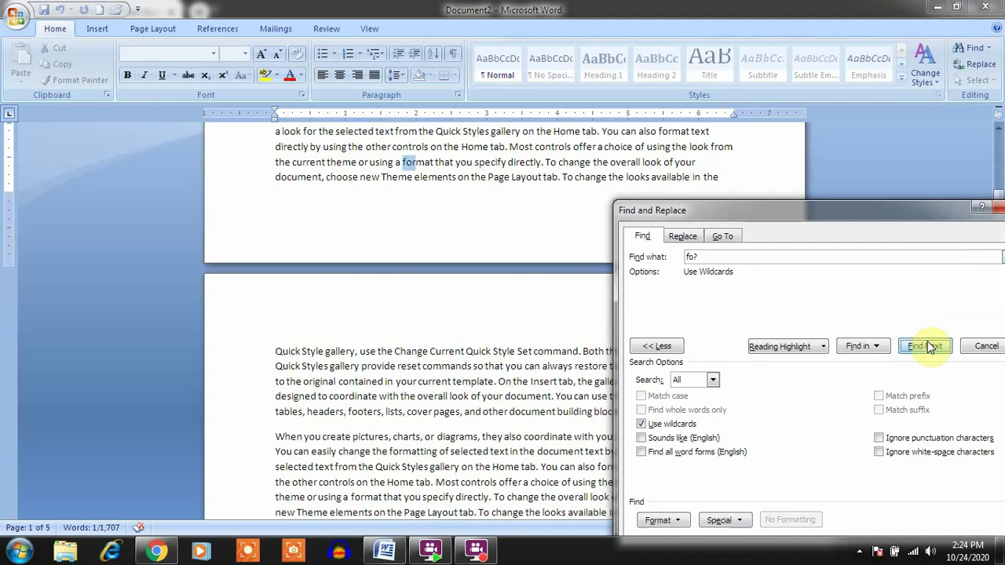
{"action": "left_click", "coordinate": [928, 346]}
{"action": "left_click", "coordinate": [929, 346]}
{"action": "left_click", "coordinate": [928, 346]}
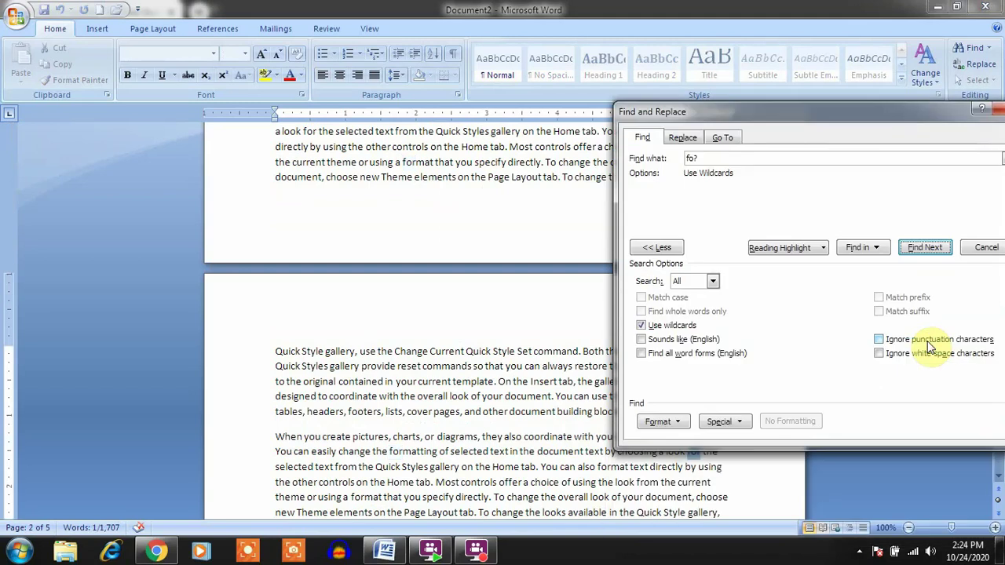
{"action": "left_click", "coordinate": [931, 248]}
{"action": "left_click", "coordinate": [929, 248]}
{"action": "left_click", "coordinate": [929, 248]}
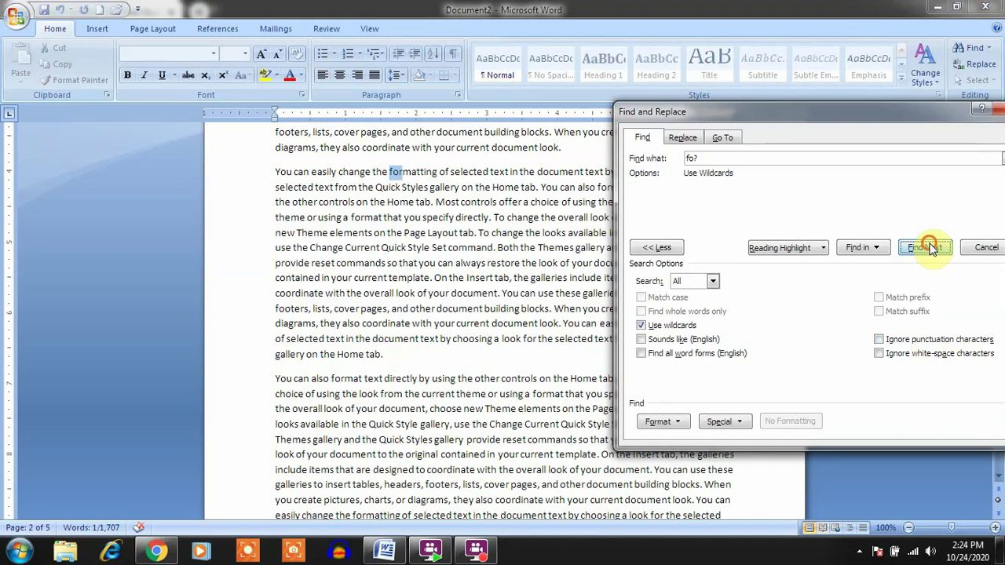
{"action": "left_click", "coordinate": [928, 248]}
{"action": "left_click_drag", "start_coordinate": [802, 198], "coordinate": [610, 162]}
Reopen Find and Replace and change the search term to fo*, toggling Use wildcards off and on.
{"action": "left_click", "coordinate": [827, 152]}
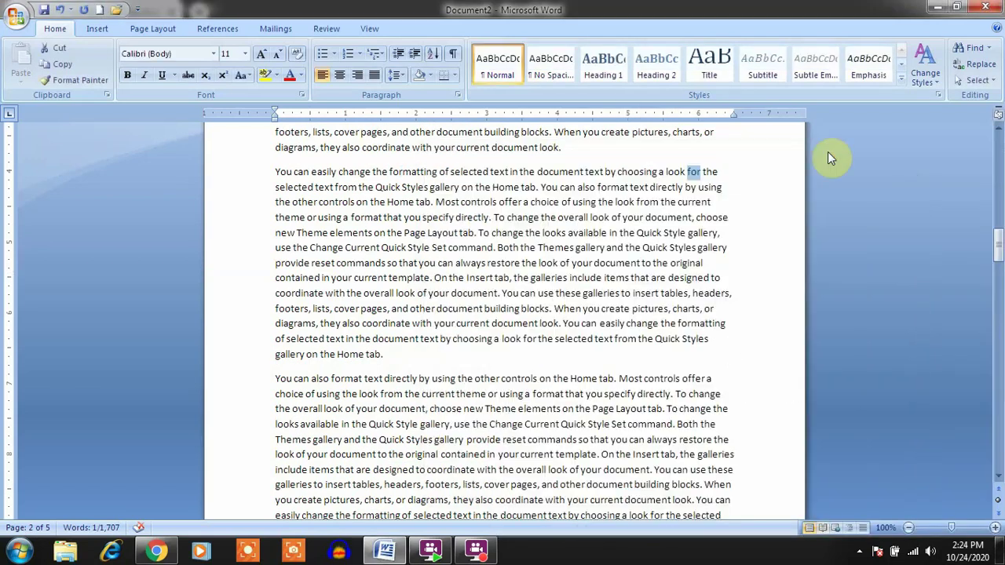
{"action": "left_click", "coordinate": [970, 47]}
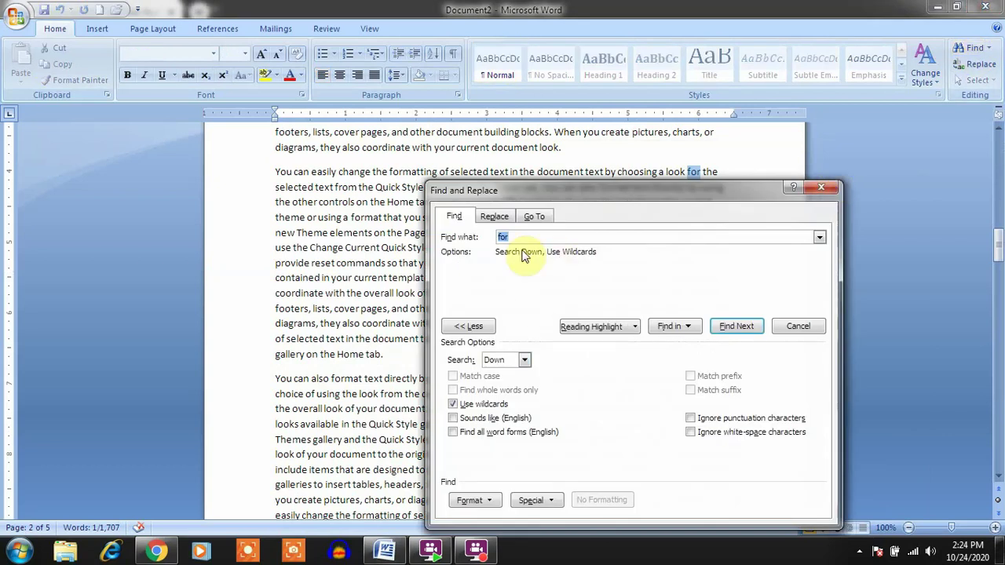
{"action": "type", "text": "fo"}
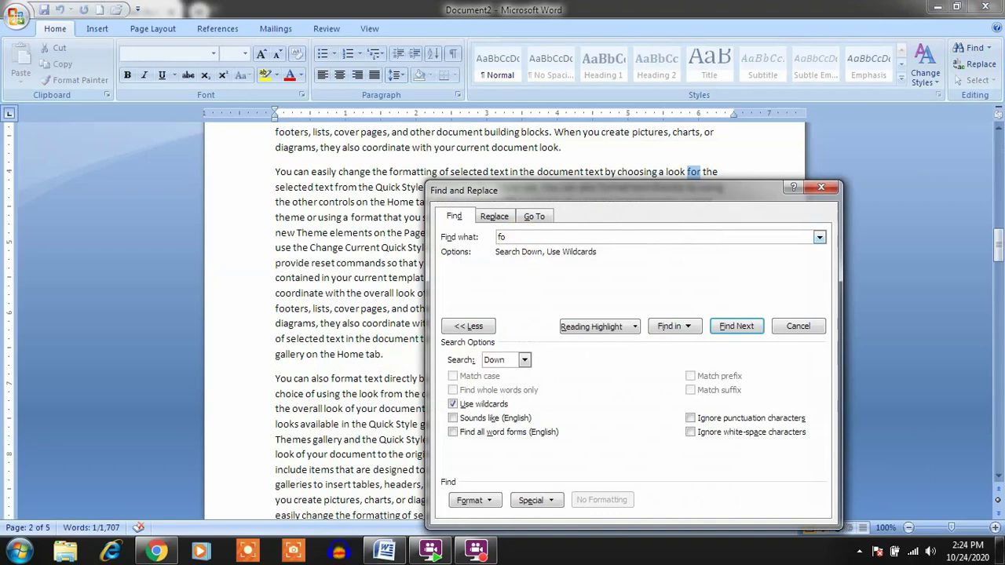
{"action": "key", "text": "BackSpace"}
{"action": "key", "text": "BackSpace"}
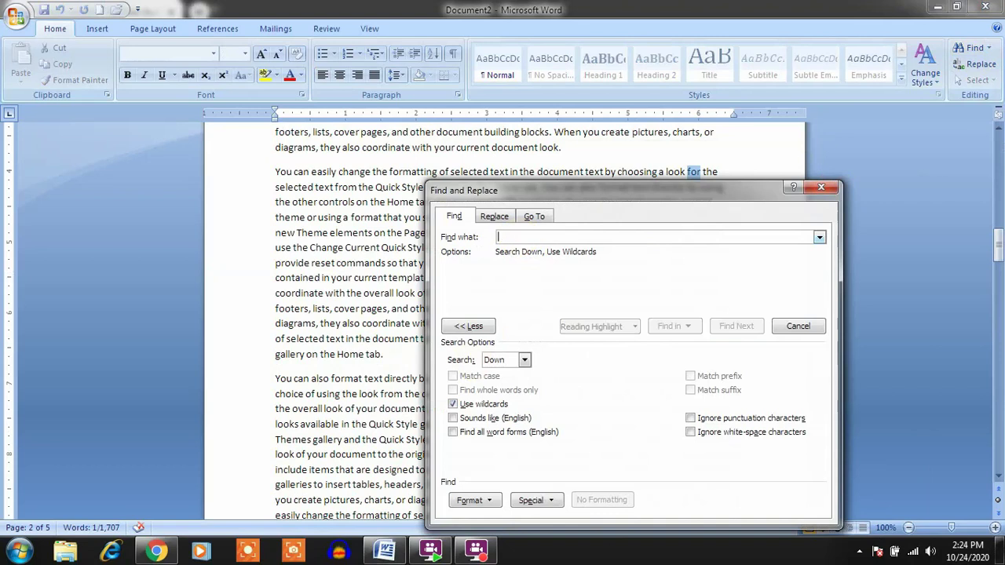
{"action": "type", "text": "f"}
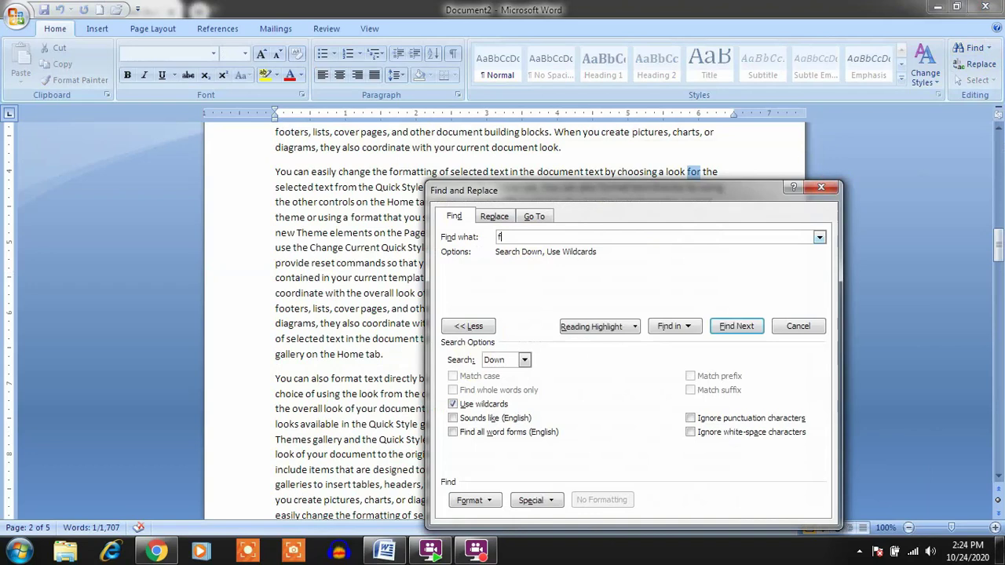
{"action": "type", "text": "o"}
{"action": "left_click", "coordinate": [453, 404]}
{"action": "left_click", "coordinate": [452, 404]}
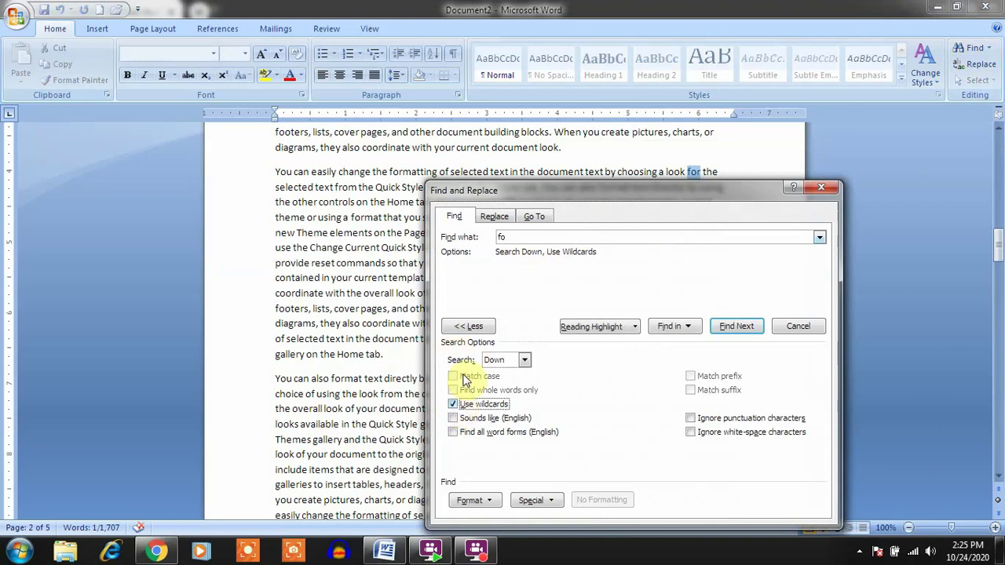
{"action": "left_click", "coordinate": [530, 233]}
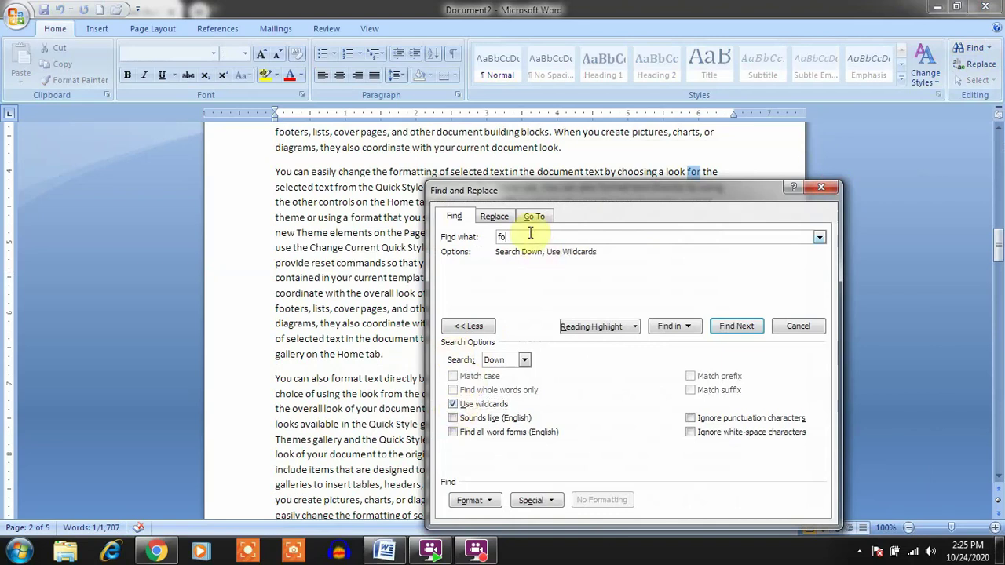
{"action": "type", "text": "*"}
Find the first fo* matches, including format, footers and formatting, with the Find dialog moved aside.
{"action": "left_click", "coordinate": [736, 327]}
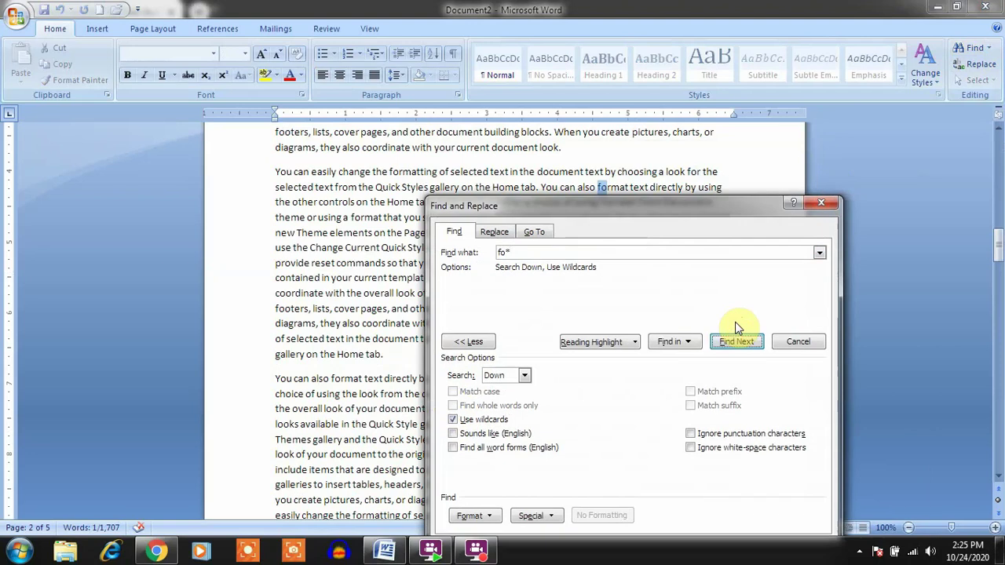
{"action": "left_click_drag", "start_coordinate": [604, 207], "coordinate": [695, 230]}
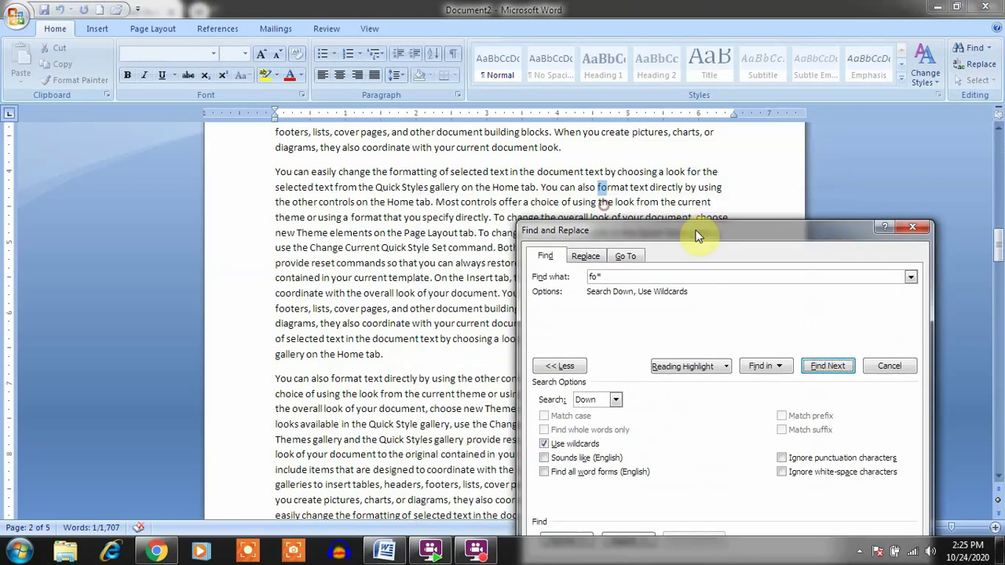
{"action": "left_click", "coordinate": [831, 366]}
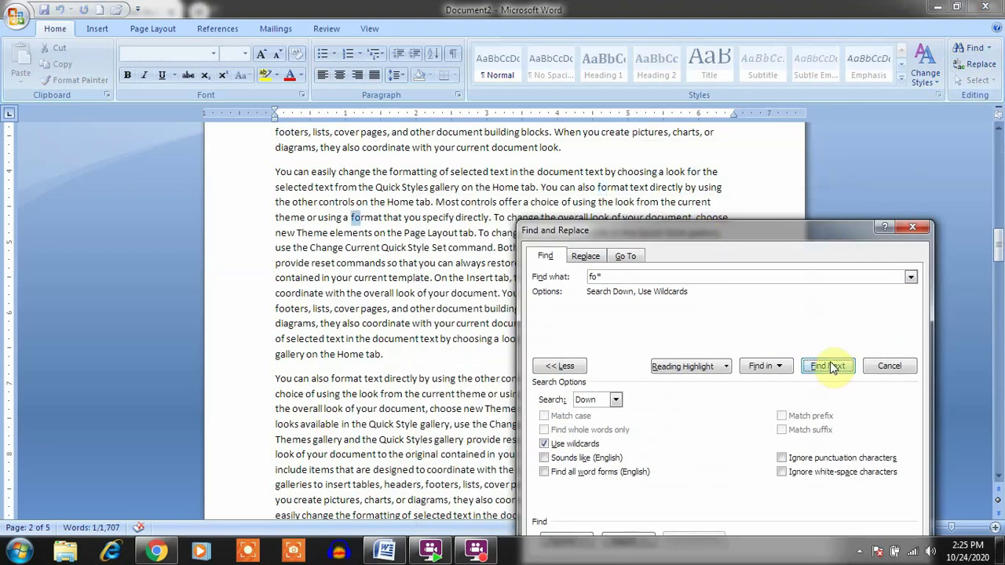
{"action": "left_click", "coordinate": [830, 367]}
{"action": "left_click", "coordinate": [831, 367]}
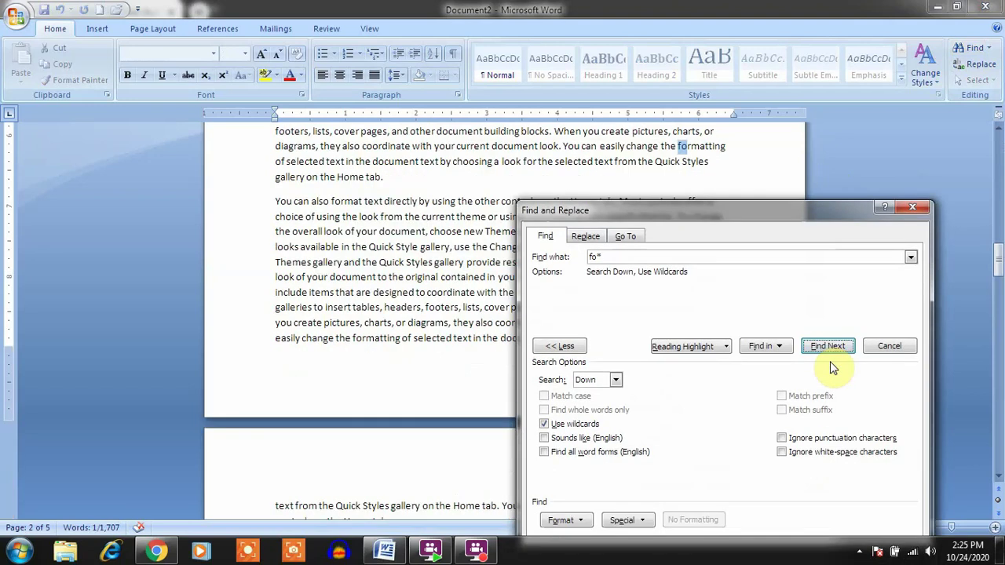
Step through the remaining fo* matches on to page 3, past the last match.
{"action": "left_click", "coordinate": [829, 349]}
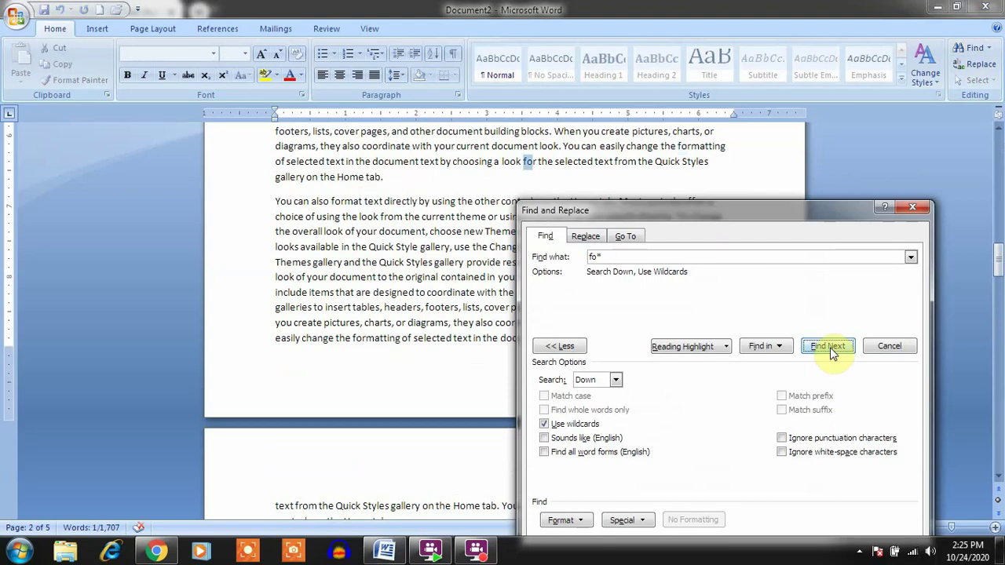
{"action": "left_click", "coordinate": [829, 349]}
{"action": "left_click", "coordinate": [829, 347]}
{"action": "left_click", "coordinate": [829, 346]}
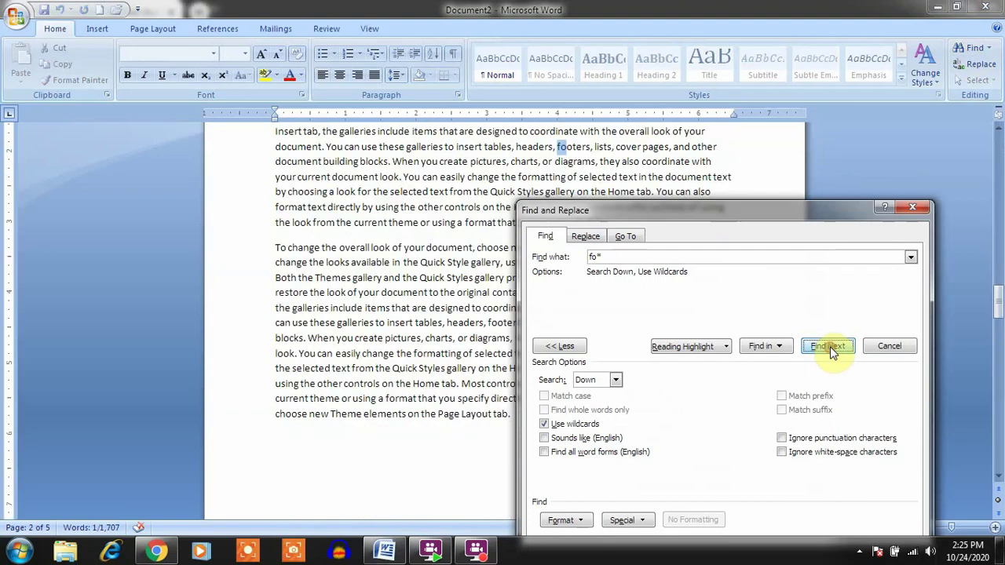
{"action": "left_click", "coordinate": [828, 347]}
{"action": "left_click", "coordinate": [829, 347]}
{"action": "left_click", "coordinate": [830, 347]}
{"action": "left_click", "coordinate": [829, 347]}
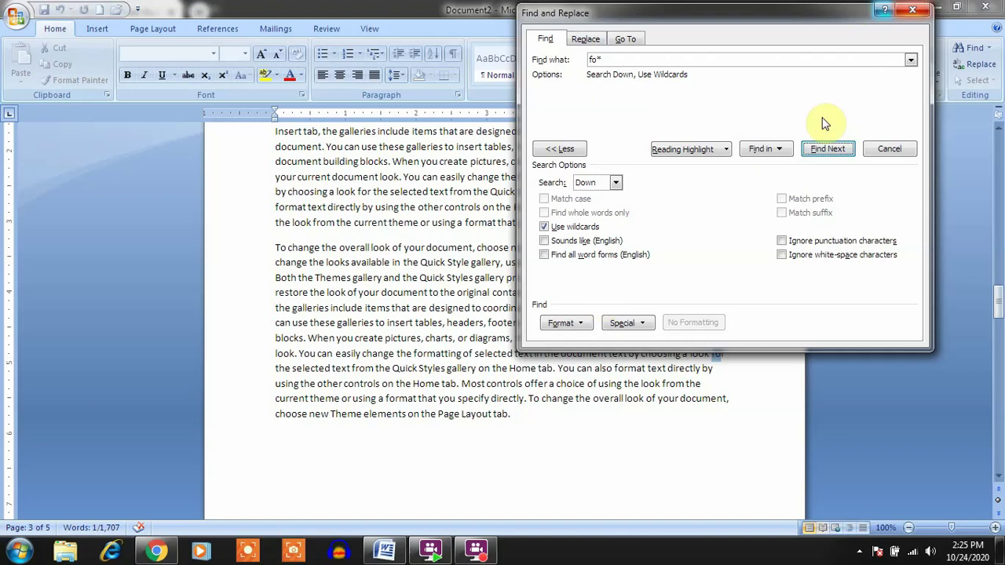
{"action": "left_click", "coordinate": [820, 152]}
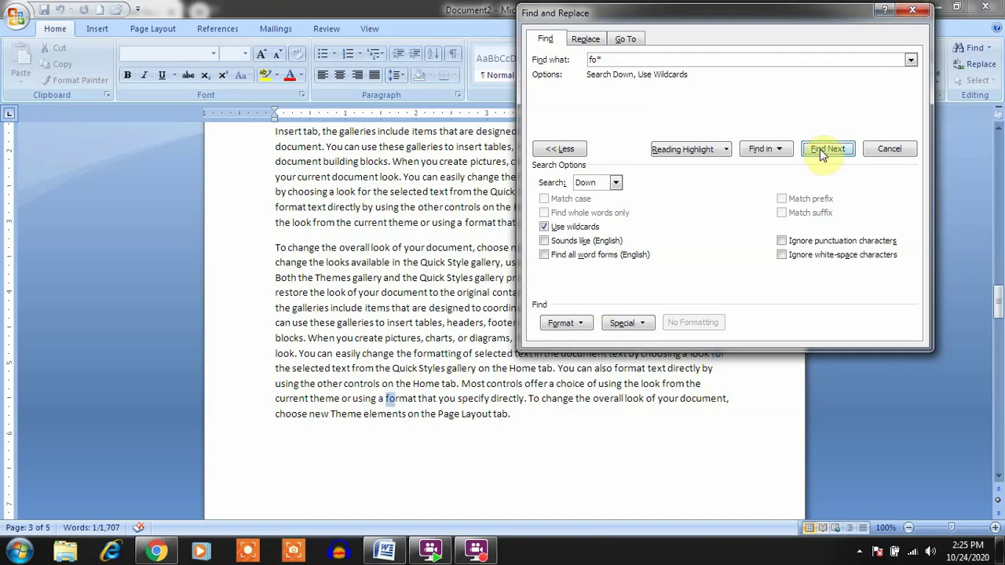
{"action": "left_click", "coordinate": [821, 152]}
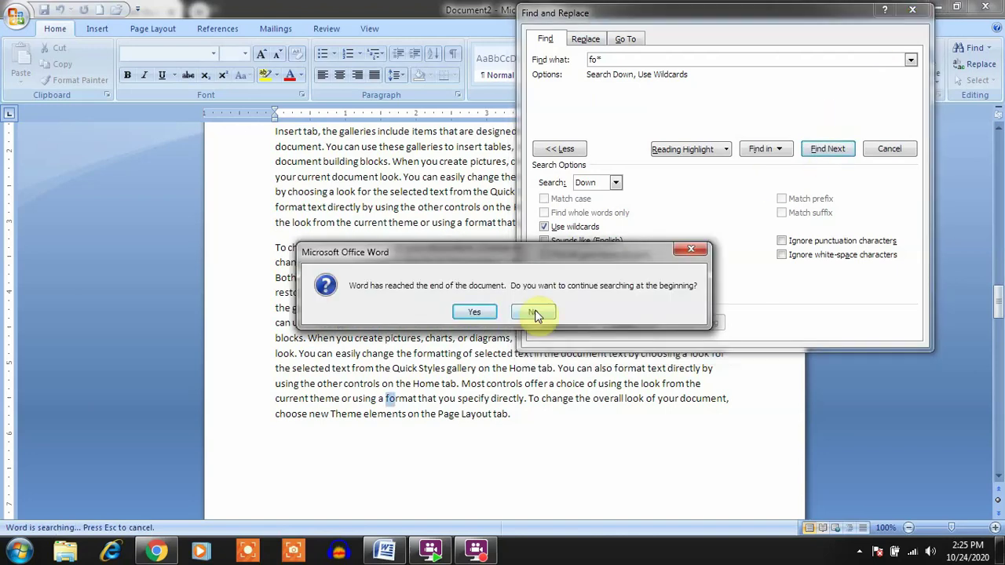
Resume the fo* search from the document start through fox and footers, then close Find and Replace.
{"action": "left_click", "coordinate": [475, 312]}
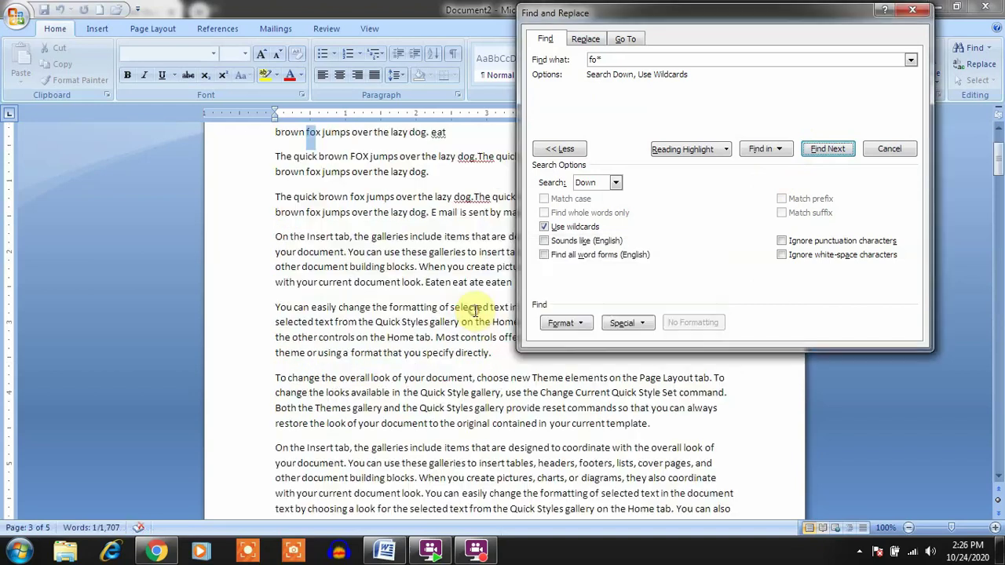
{"action": "left_click", "coordinate": [816, 146]}
{"action": "left_click", "coordinate": [821, 149]}
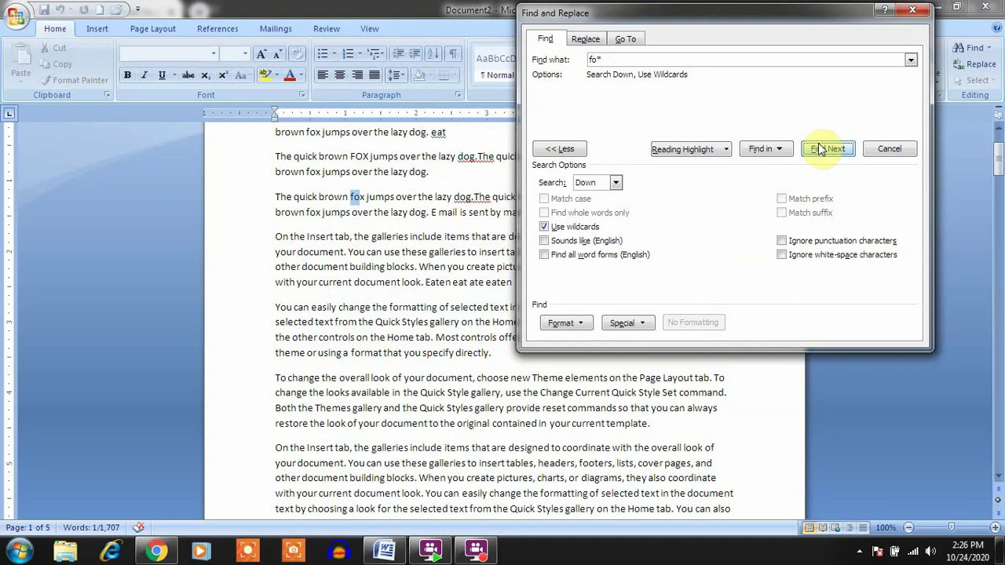
{"action": "left_click", "coordinate": [818, 149]}
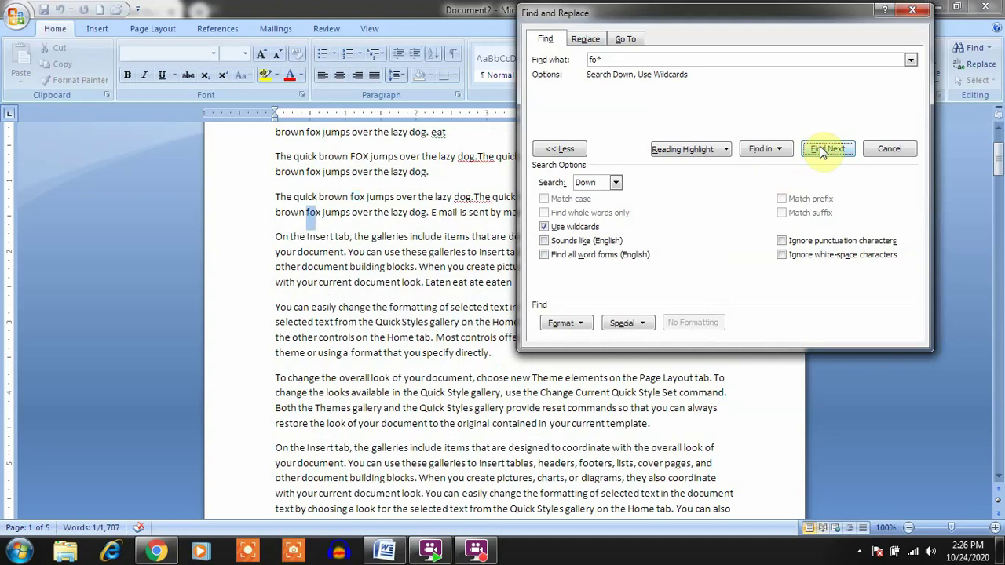
{"action": "left_click", "coordinate": [820, 149]}
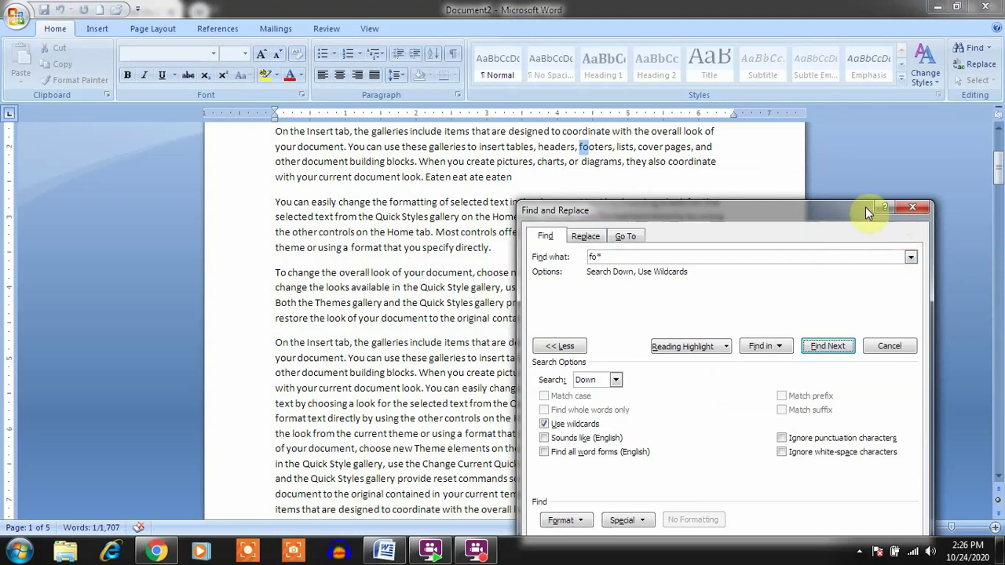
{"action": "left_click", "coordinate": [913, 207]}
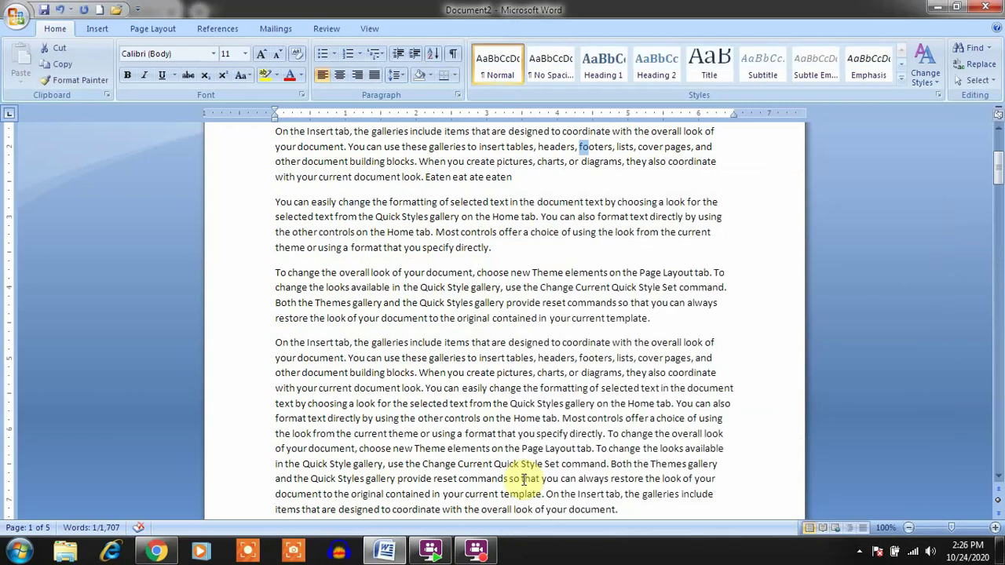